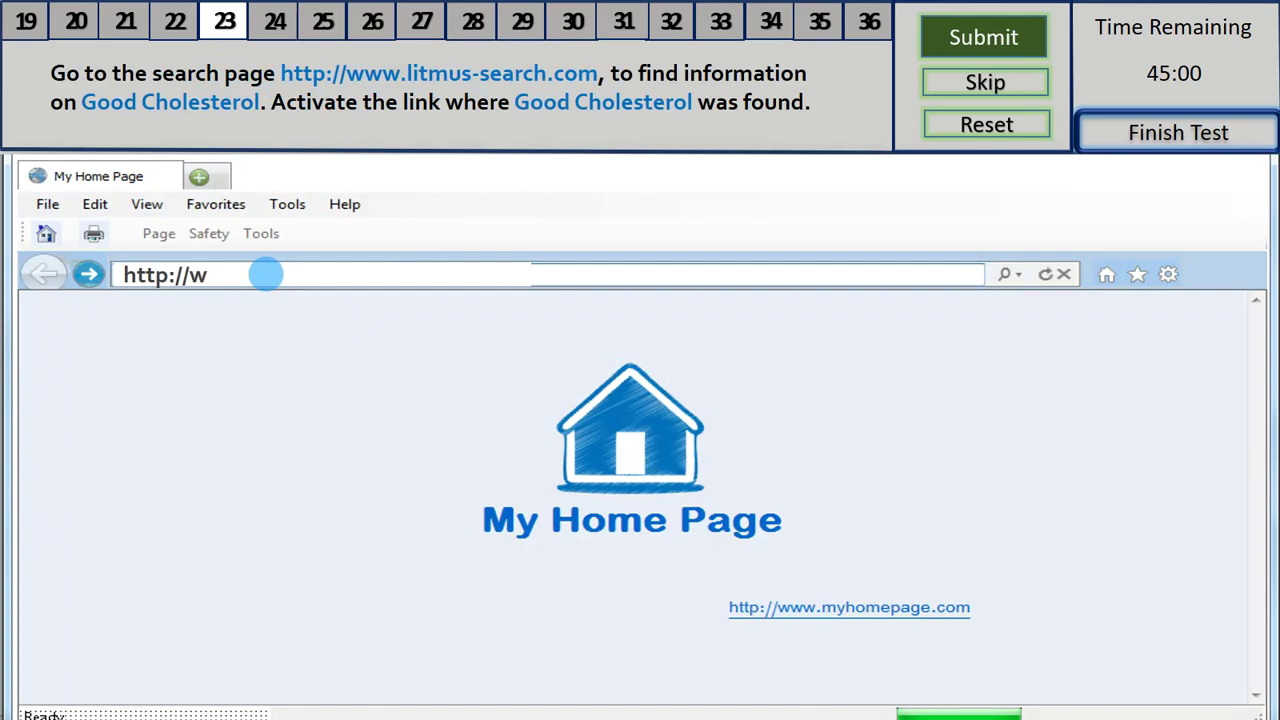
- Go to litmus-search.com, search for Good Cholesterol and open 'Where Good Cholesterol was found'
text(.l)
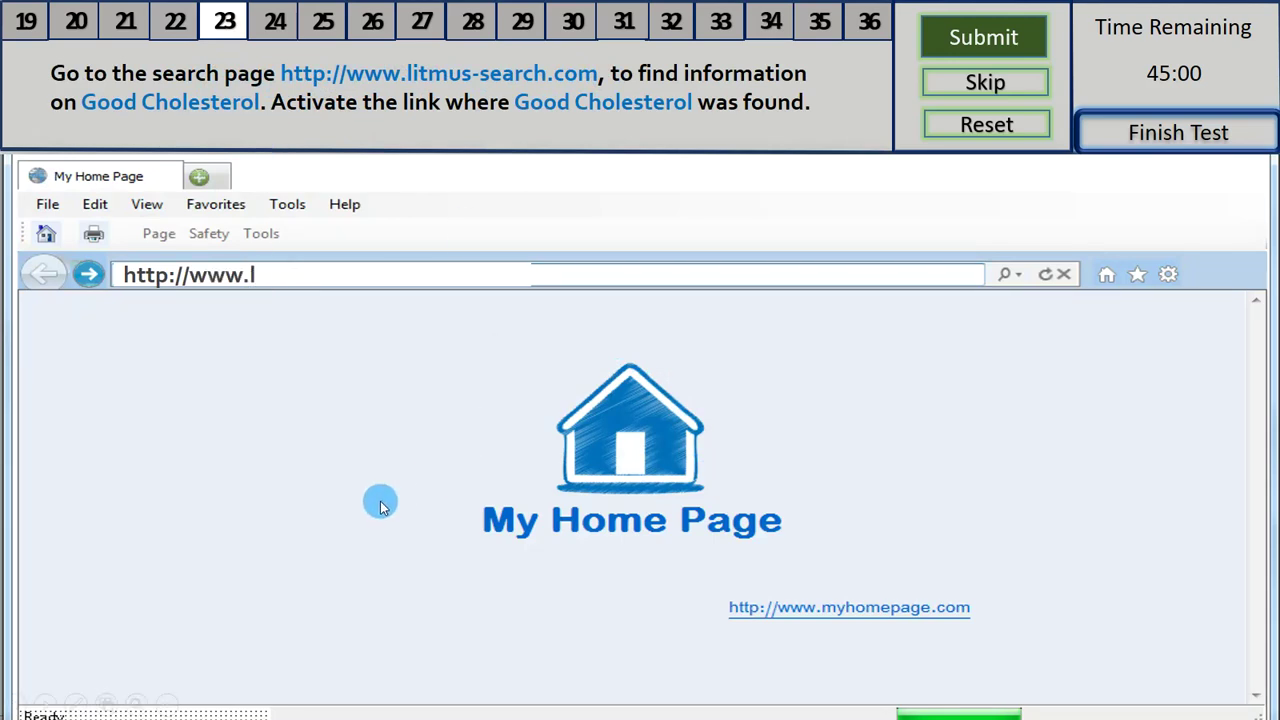
text(itmu)
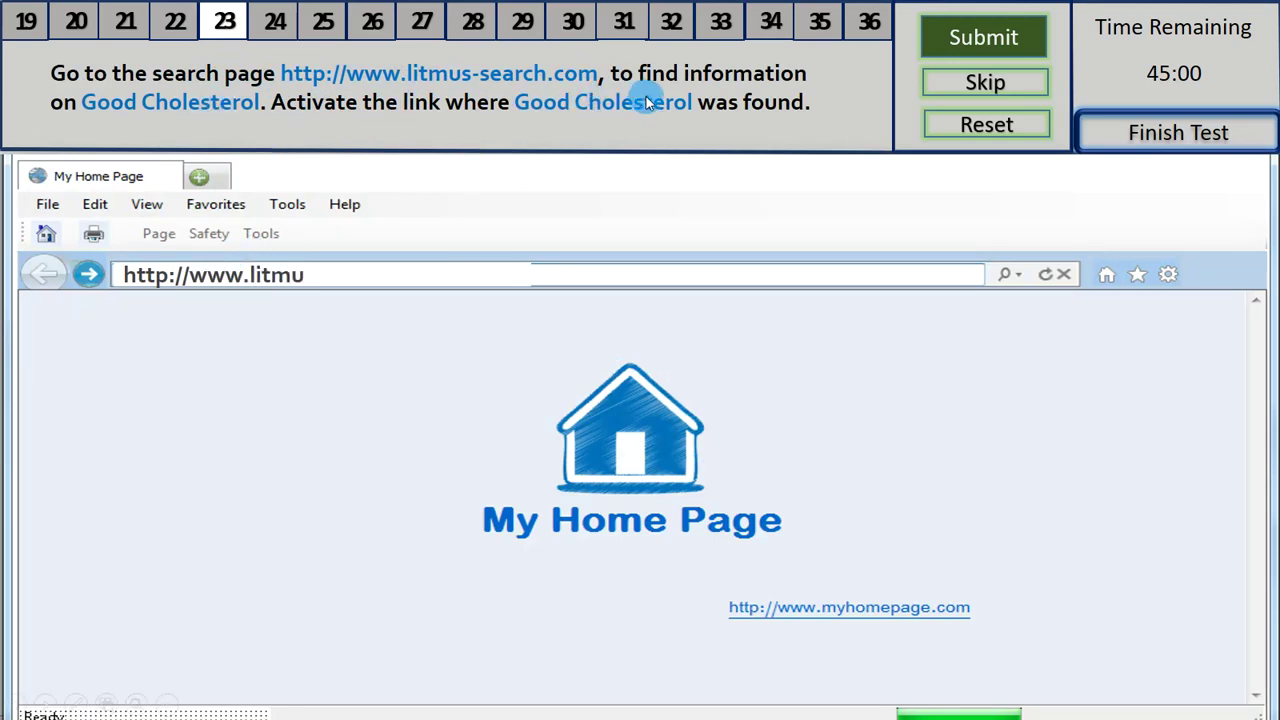
text(s-search.com)
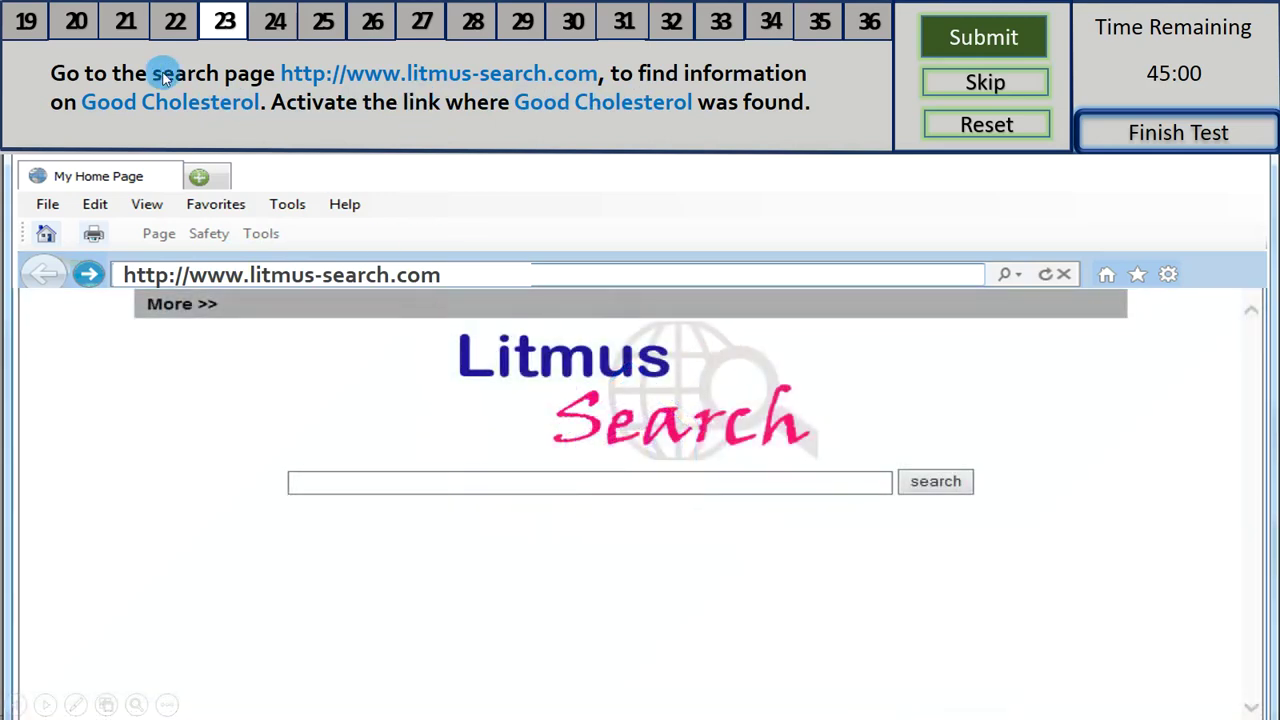
click(840, 483)
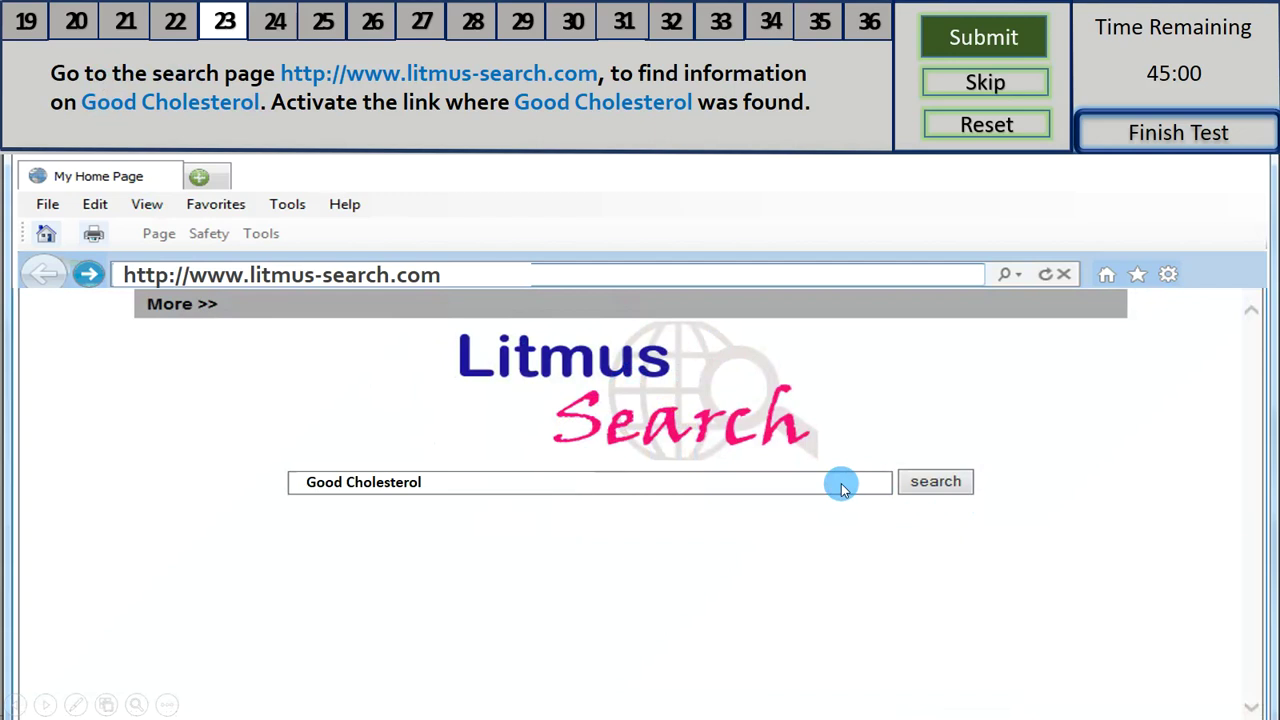
click(936, 482)
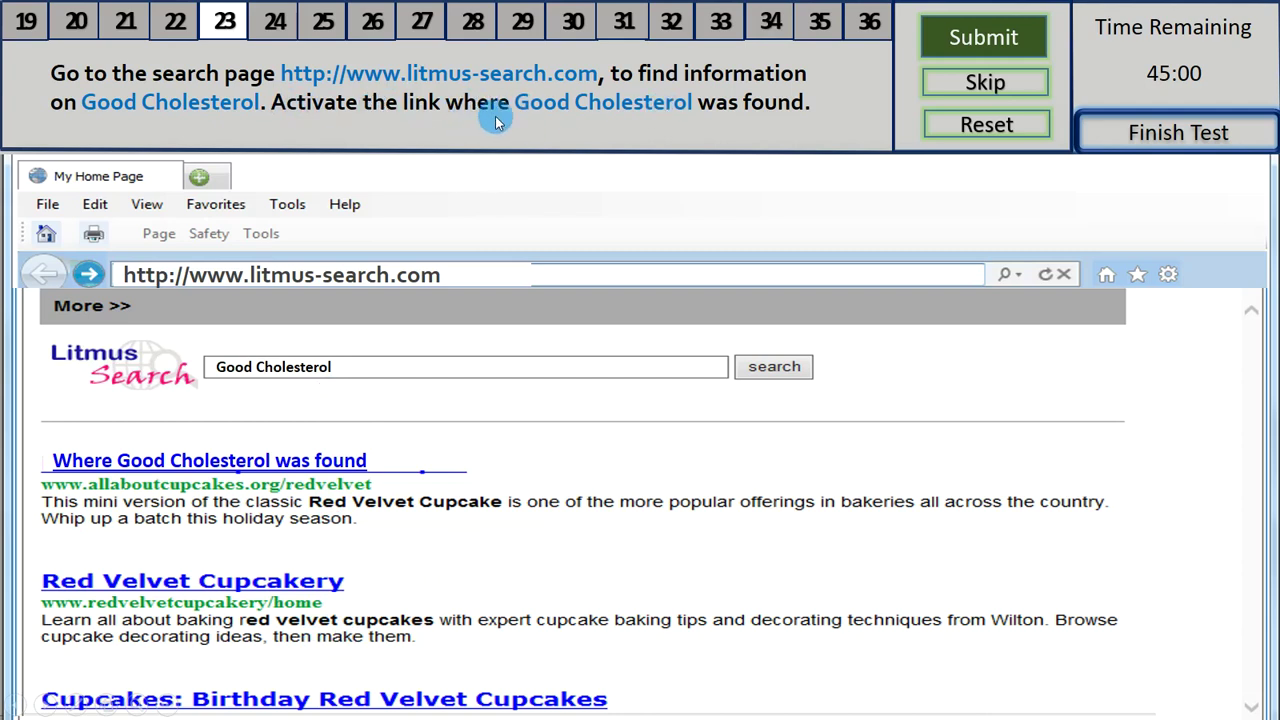
click(257, 463)
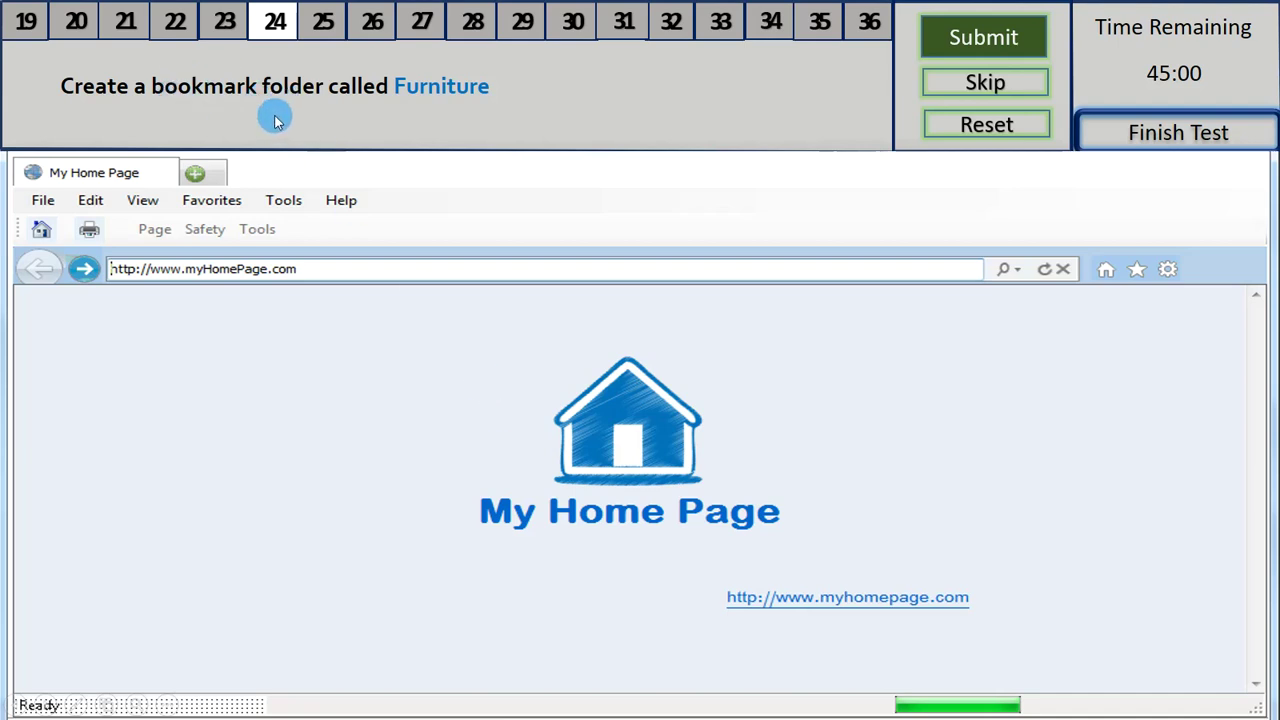
- Create a new folder in the Organize Favorites dialog, then close the dialog
click(222, 205)
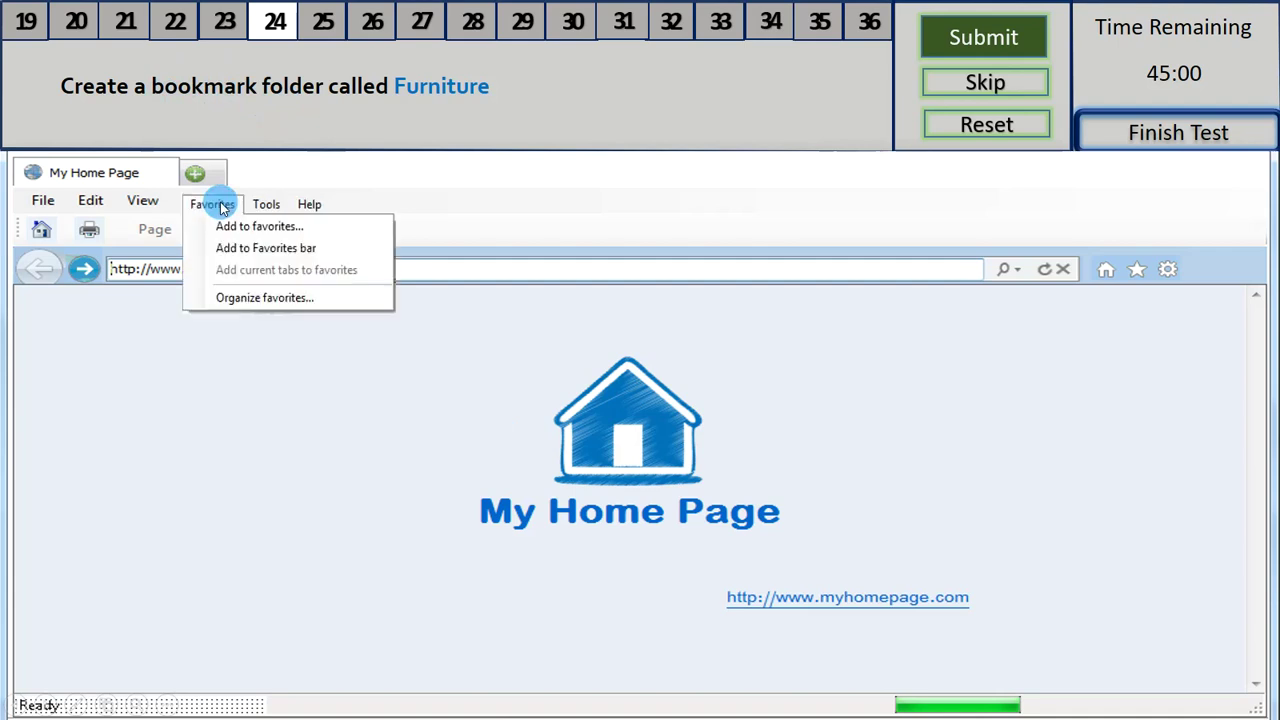
click(253, 299)
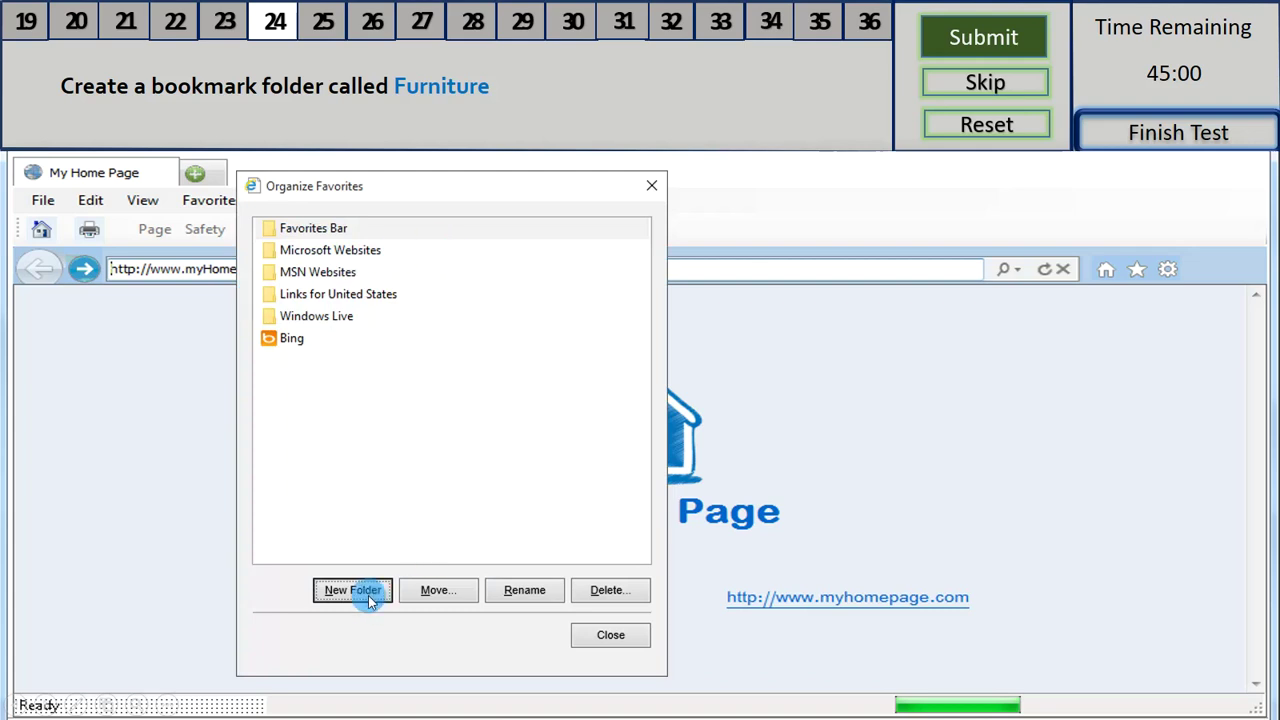
click(350, 592)
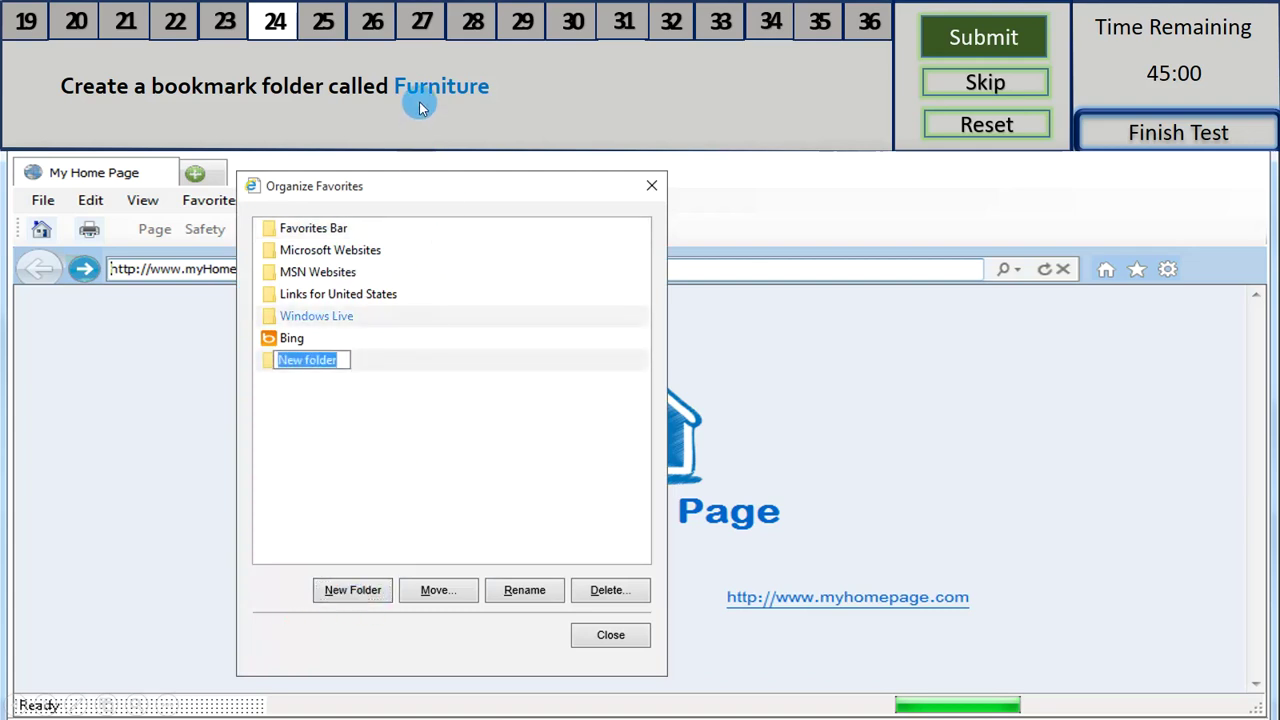
click(298, 360)
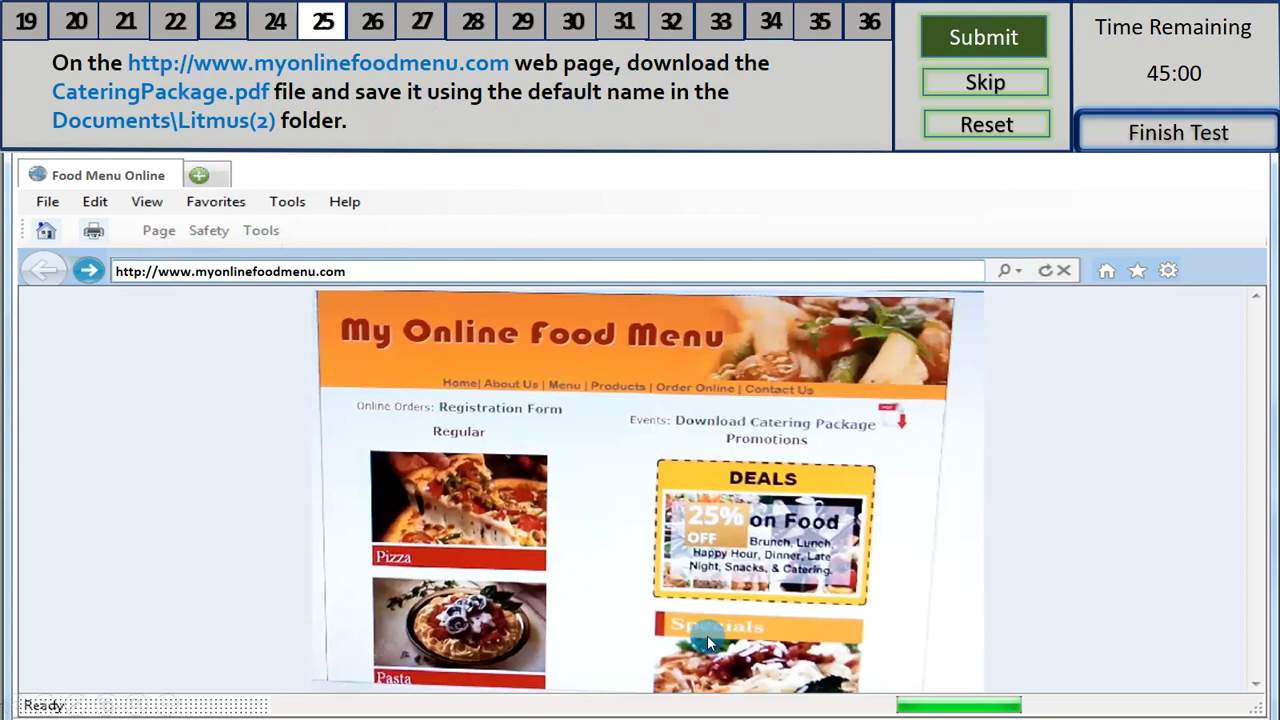
- Download CateringPackage.pdf, choosing Documents\Litmus(2) as the destination folder
click(901, 415)
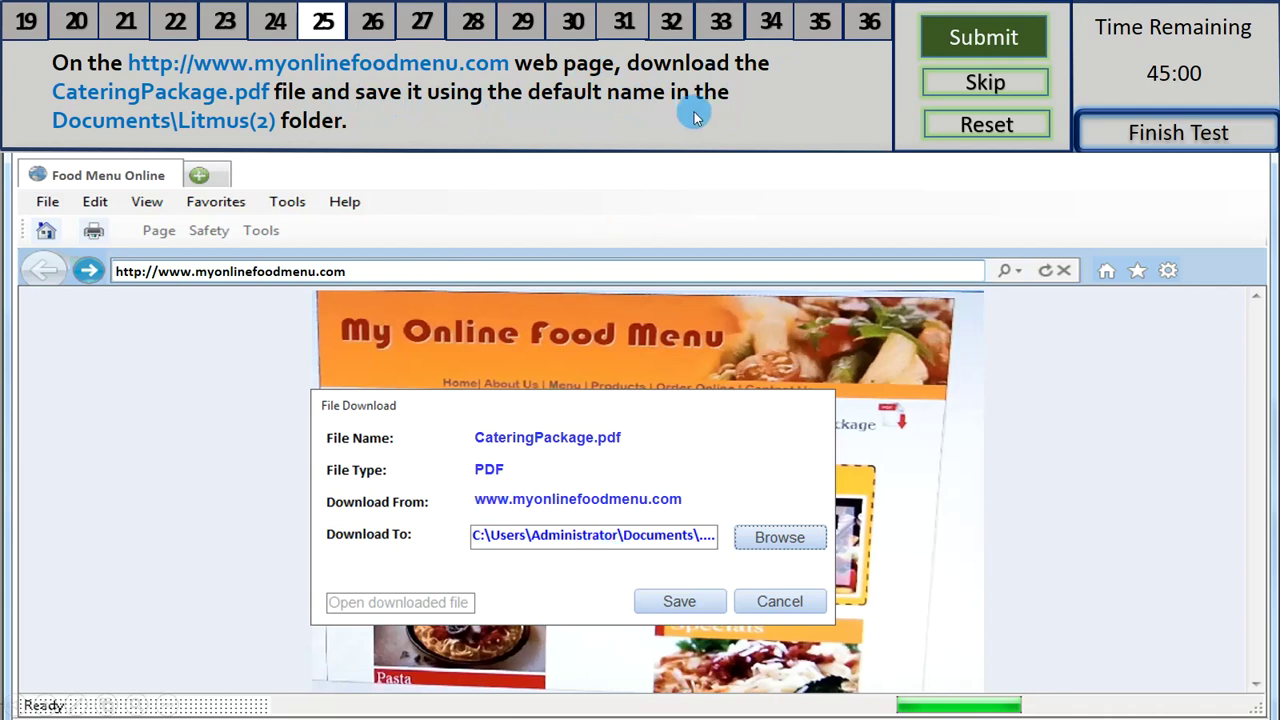
click(760, 549)
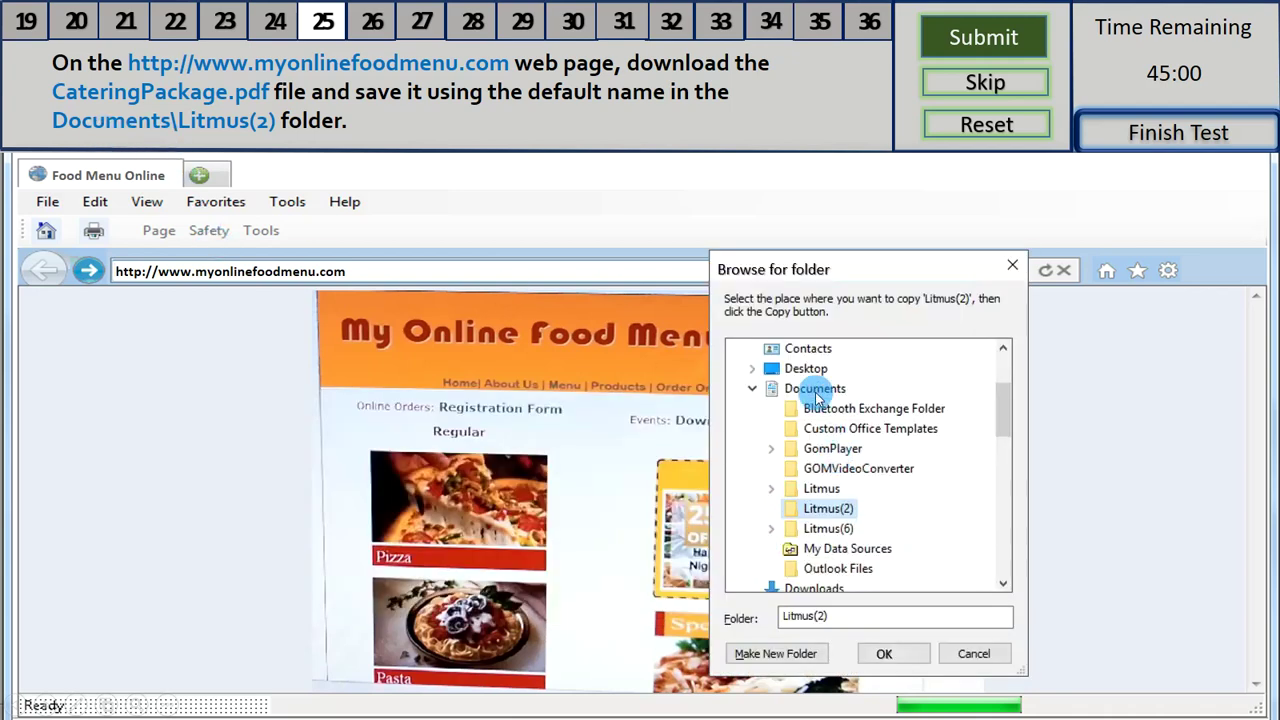
click(887, 653)
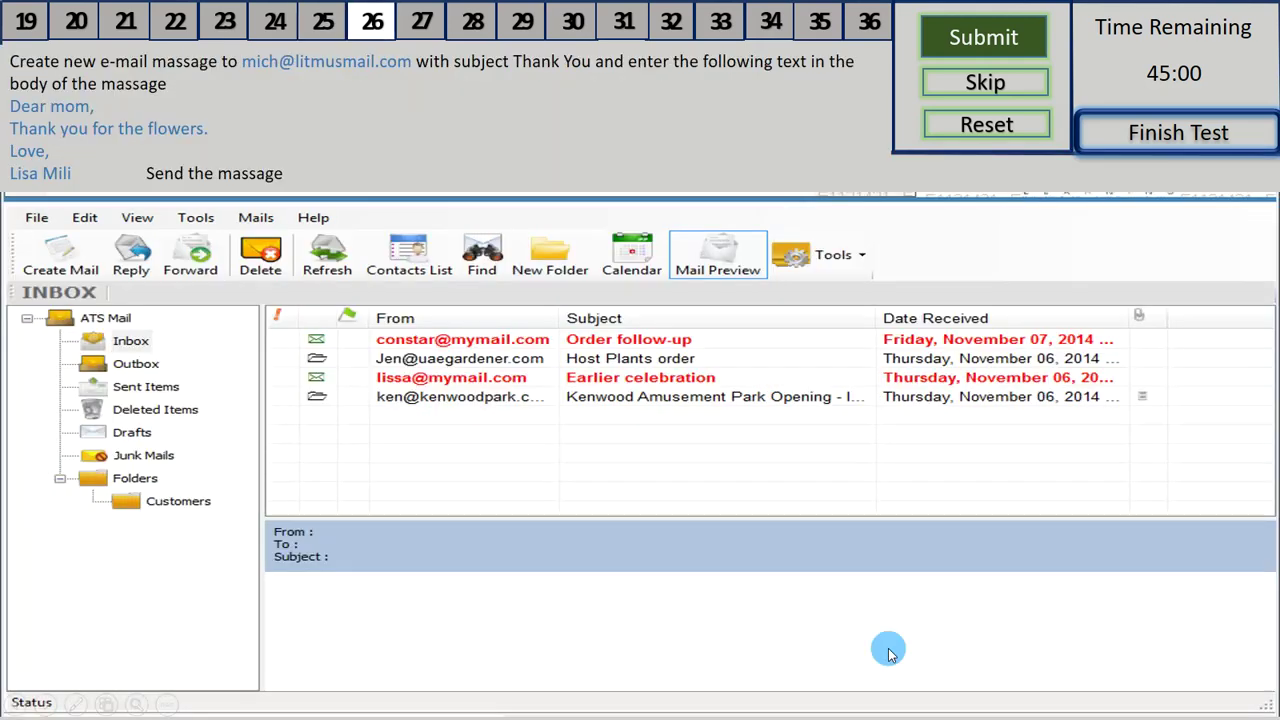
- Compose and send a new message thanking mom for the flowers to the requested address
click(64, 258)
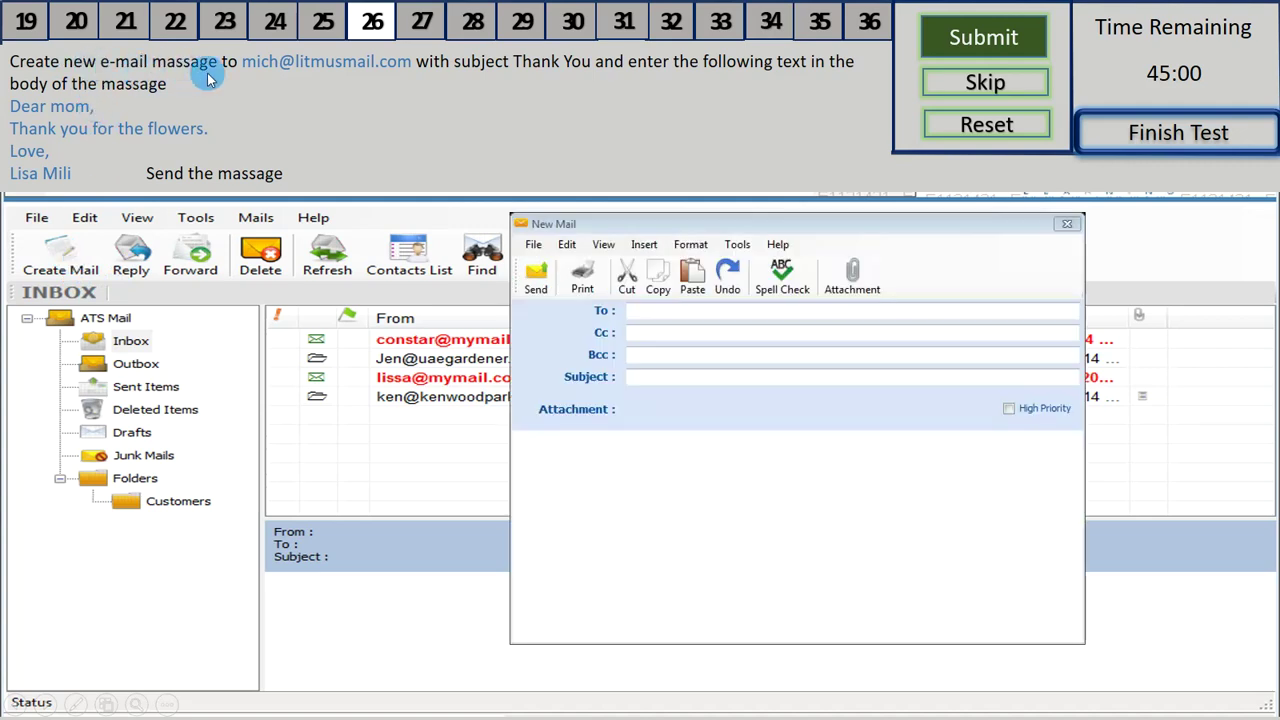
click(622, 318)
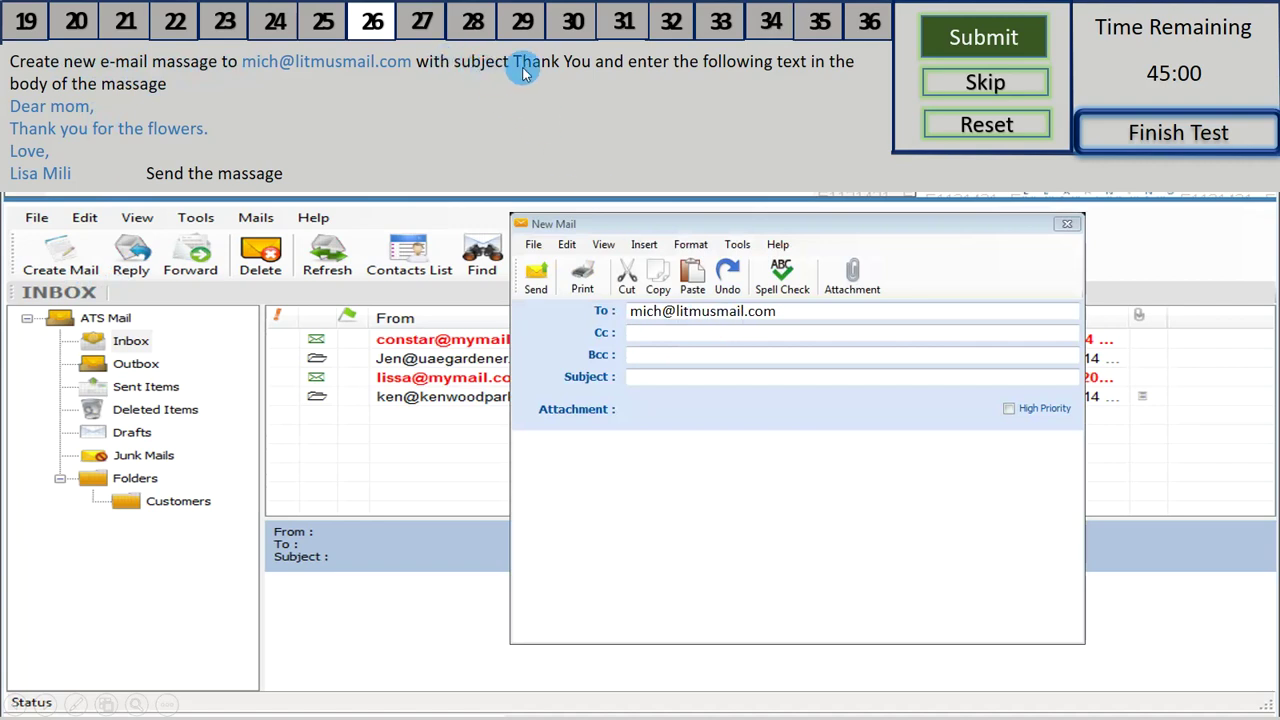
click(552, 410)
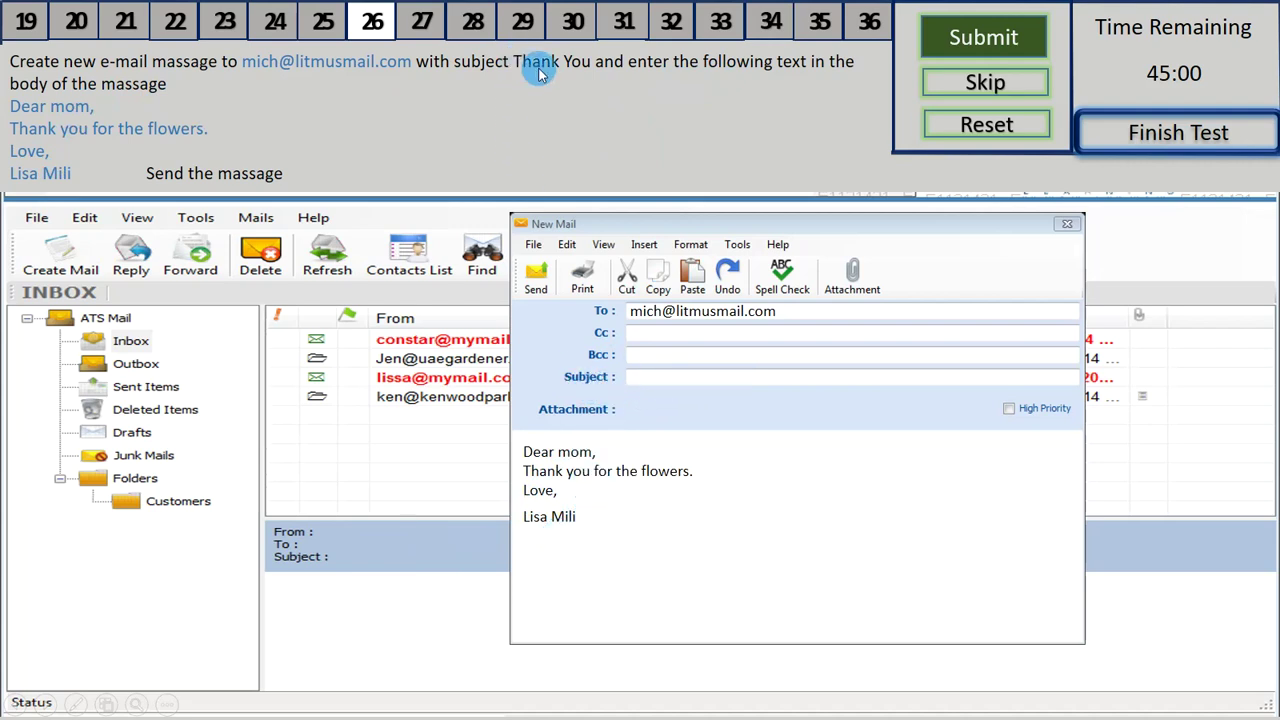
click(547, 285)
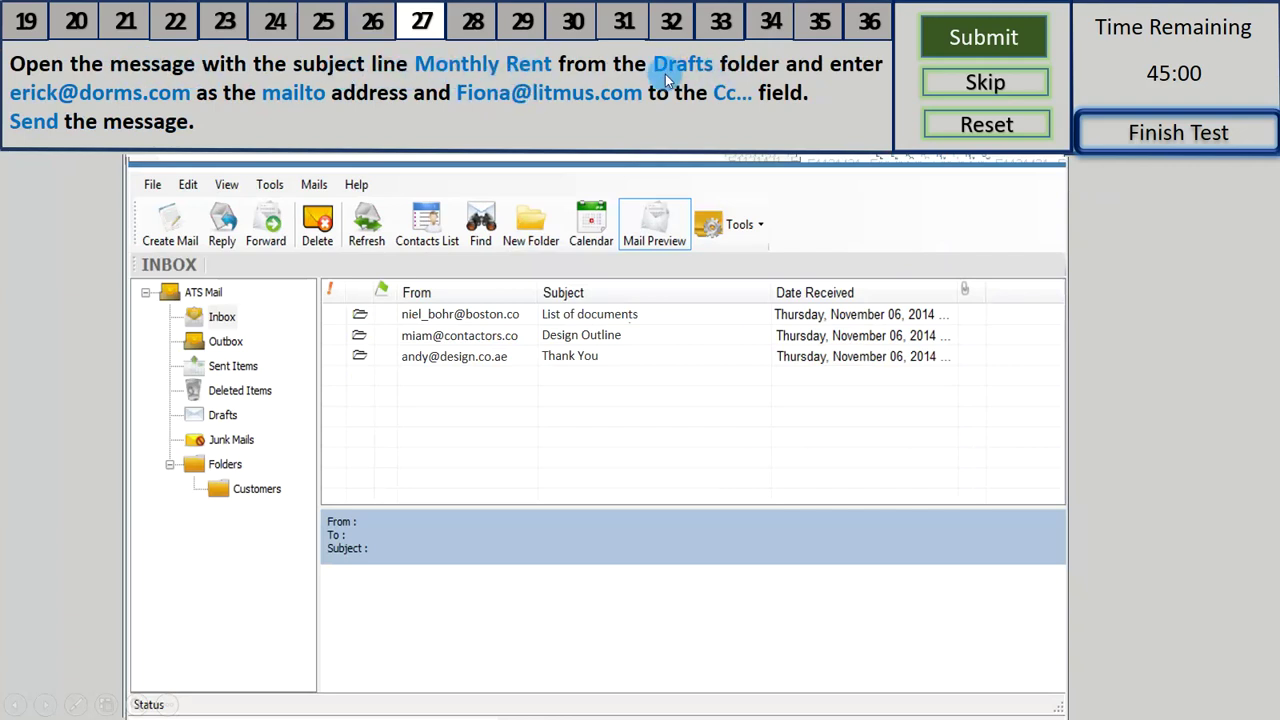
- Open the Monthly Rent draft from the Drafts folder
click(221, 418)
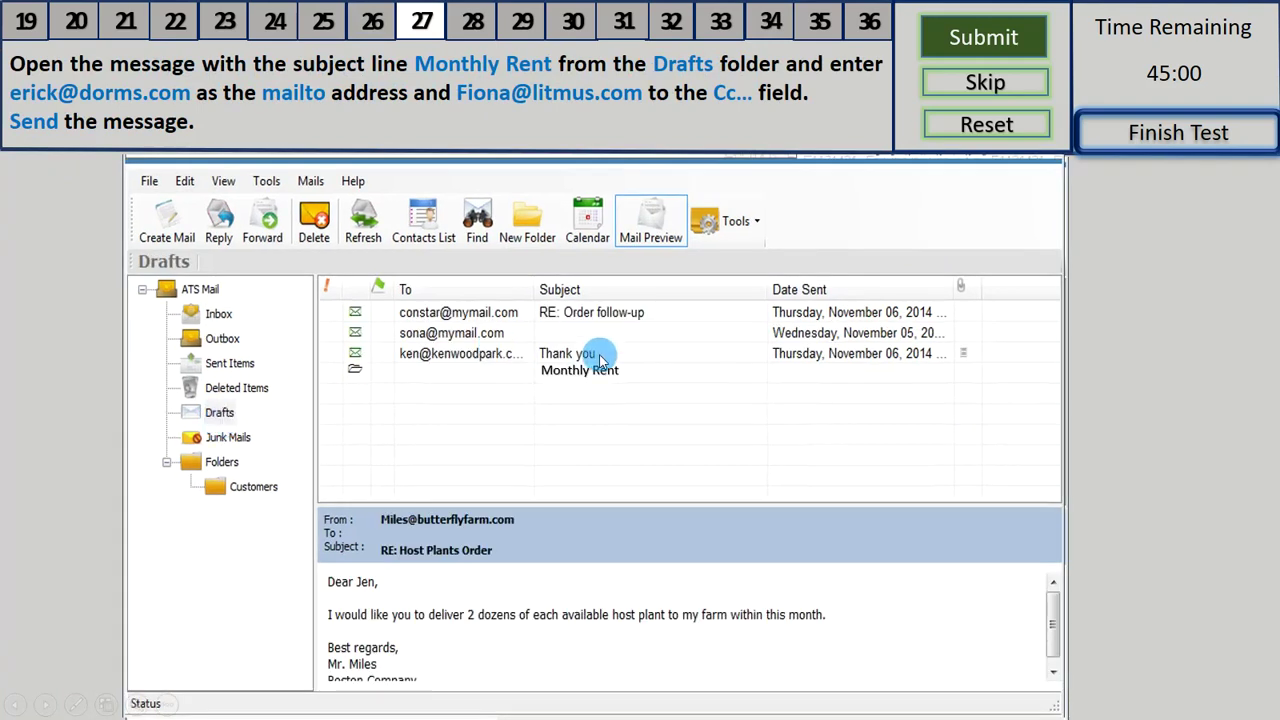
click(552, 375)
double_click(585, 375)
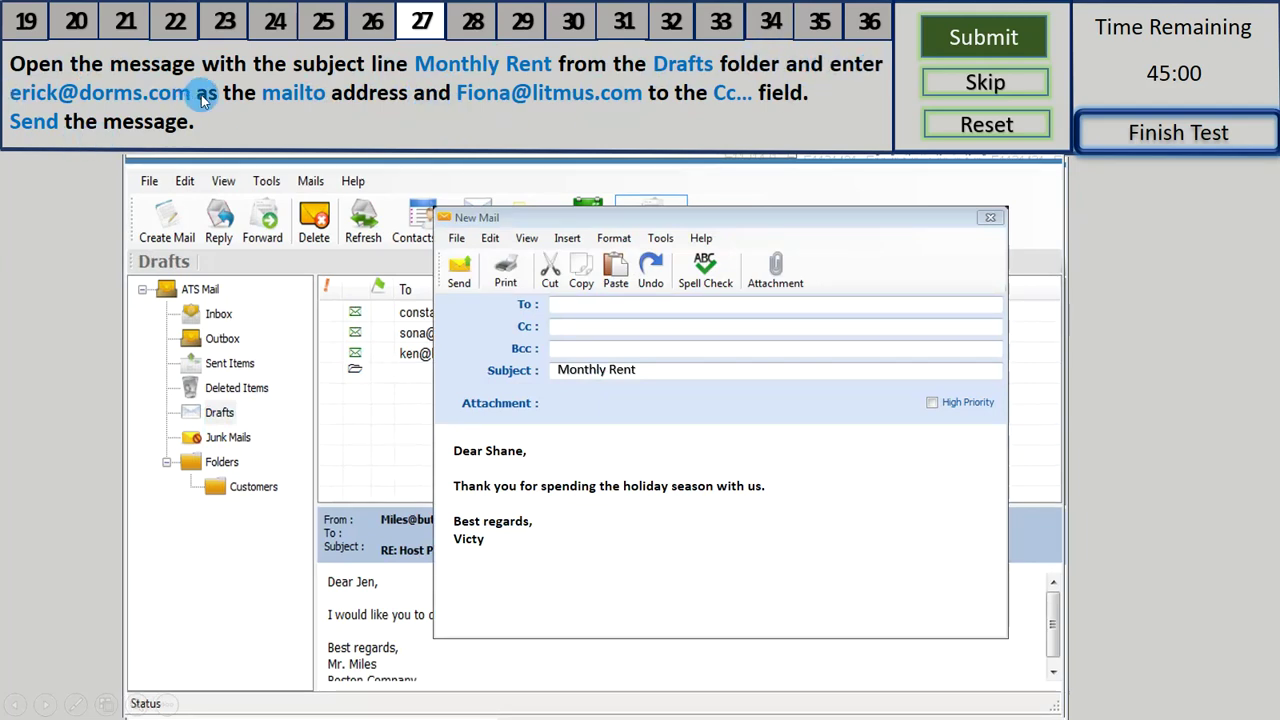
- Enter the recipient address in To and the given Cc address, then send the draft
click(558, 310)
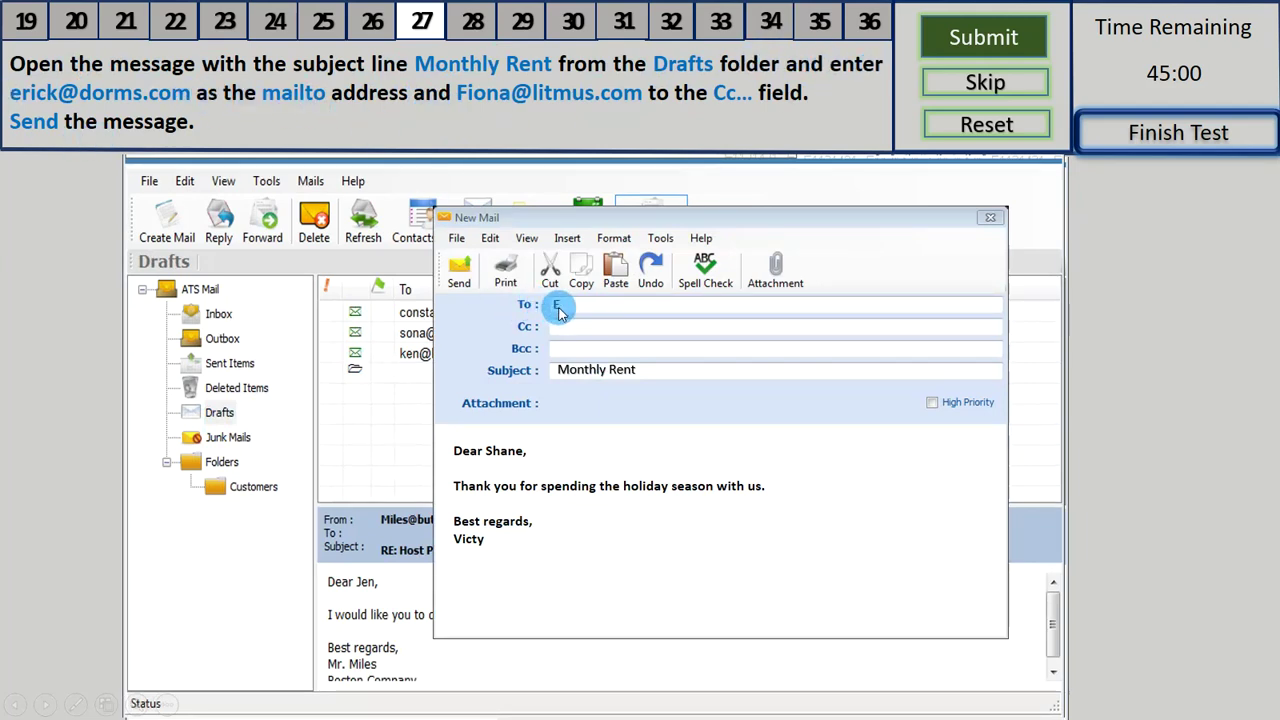
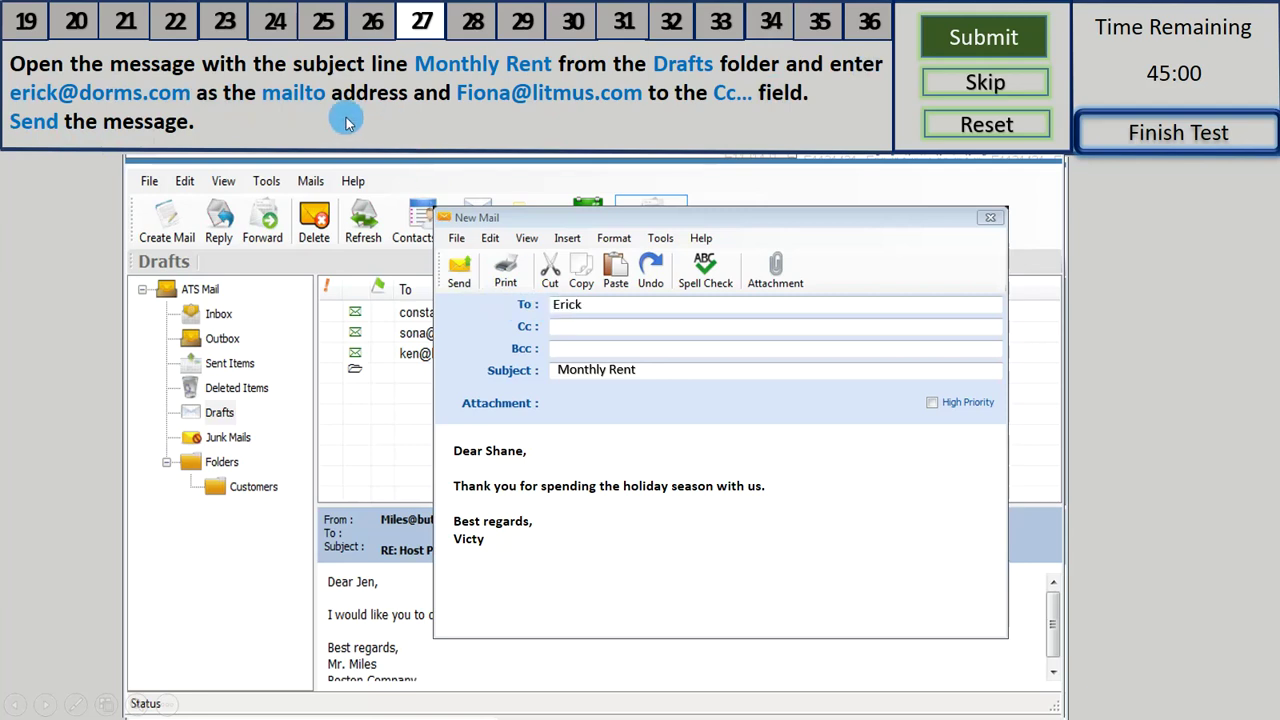
click(577, 333)
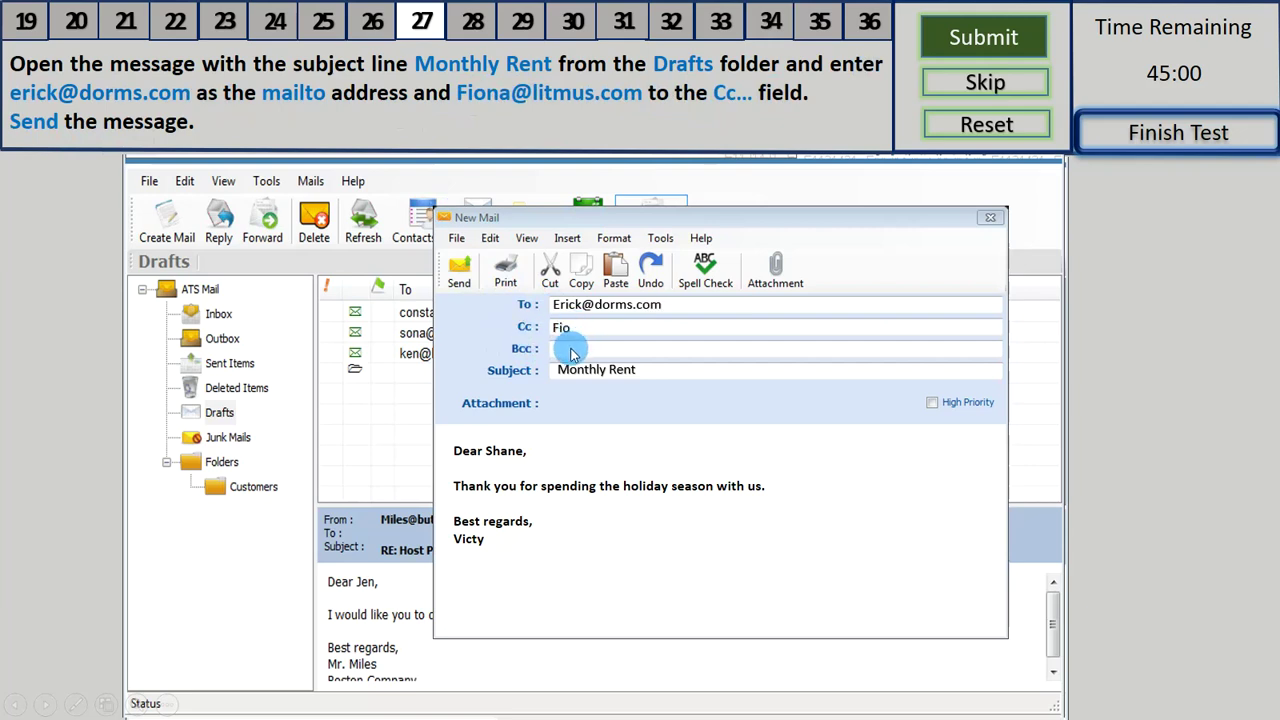
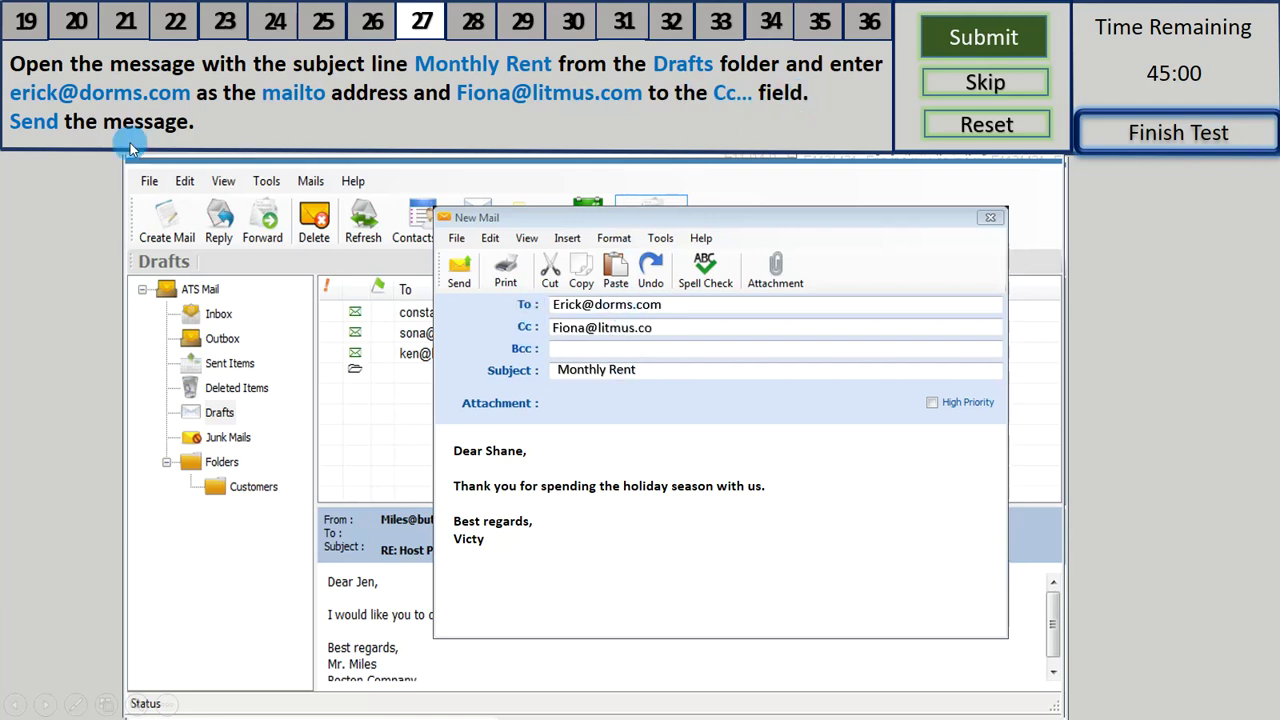
click(460, 266)
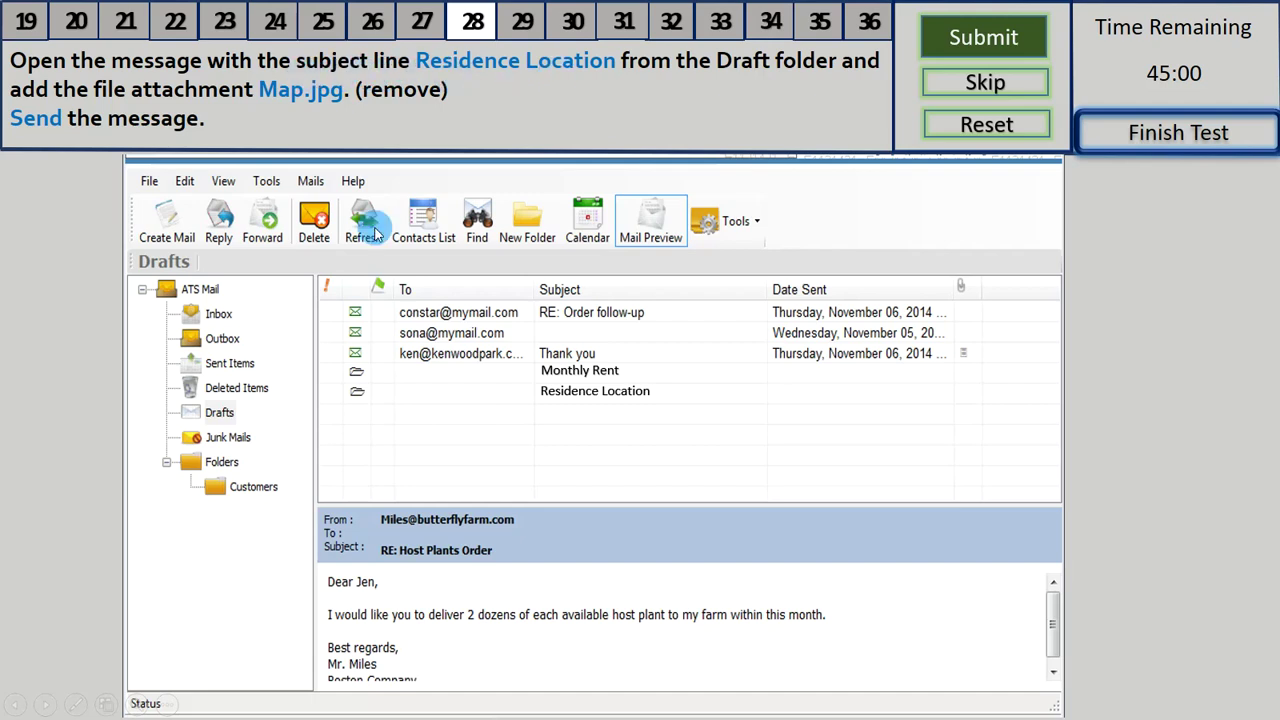
- Attach Map.jpg to the Residence Location draft and send it
double_click(625, 395)
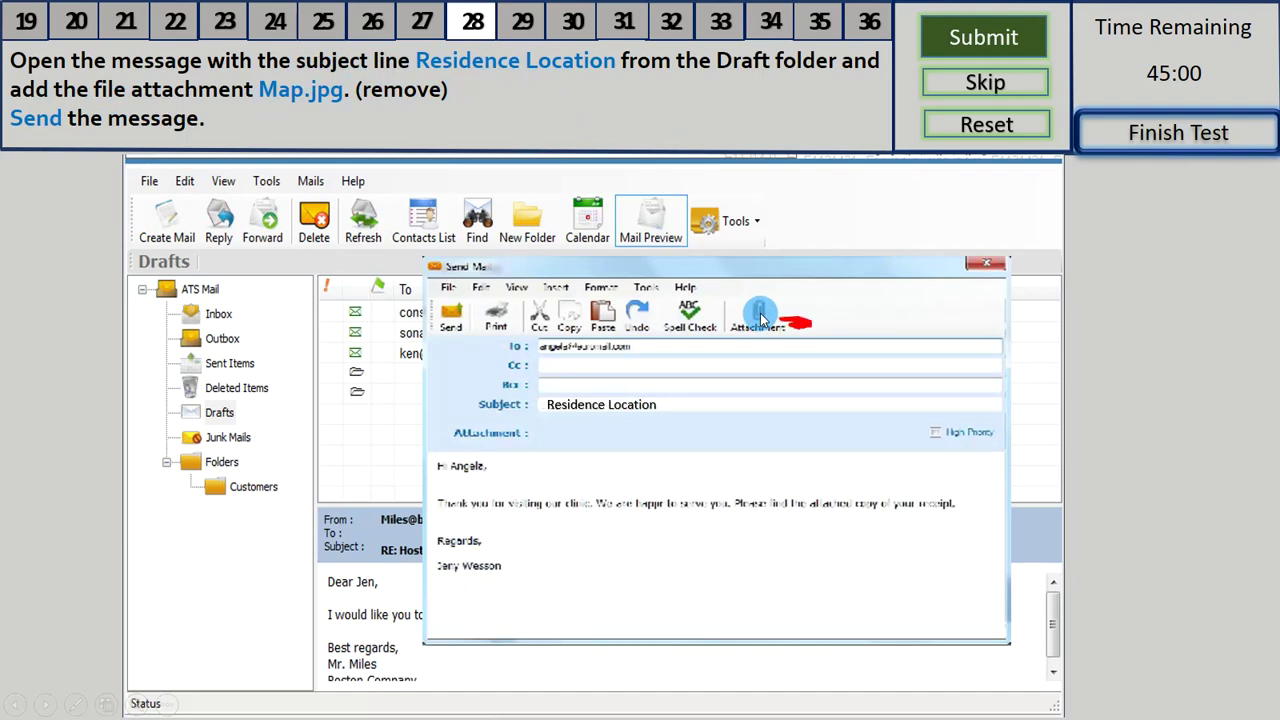
click(760, 316)
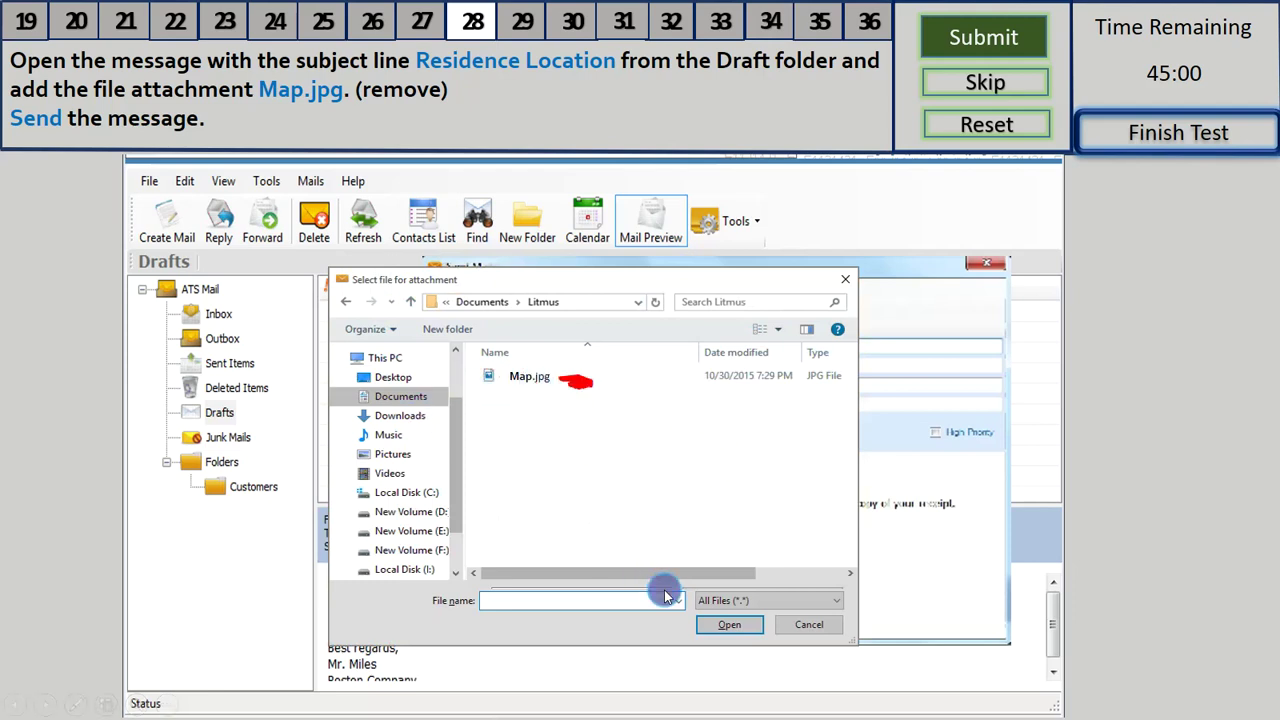
click(729, 625)
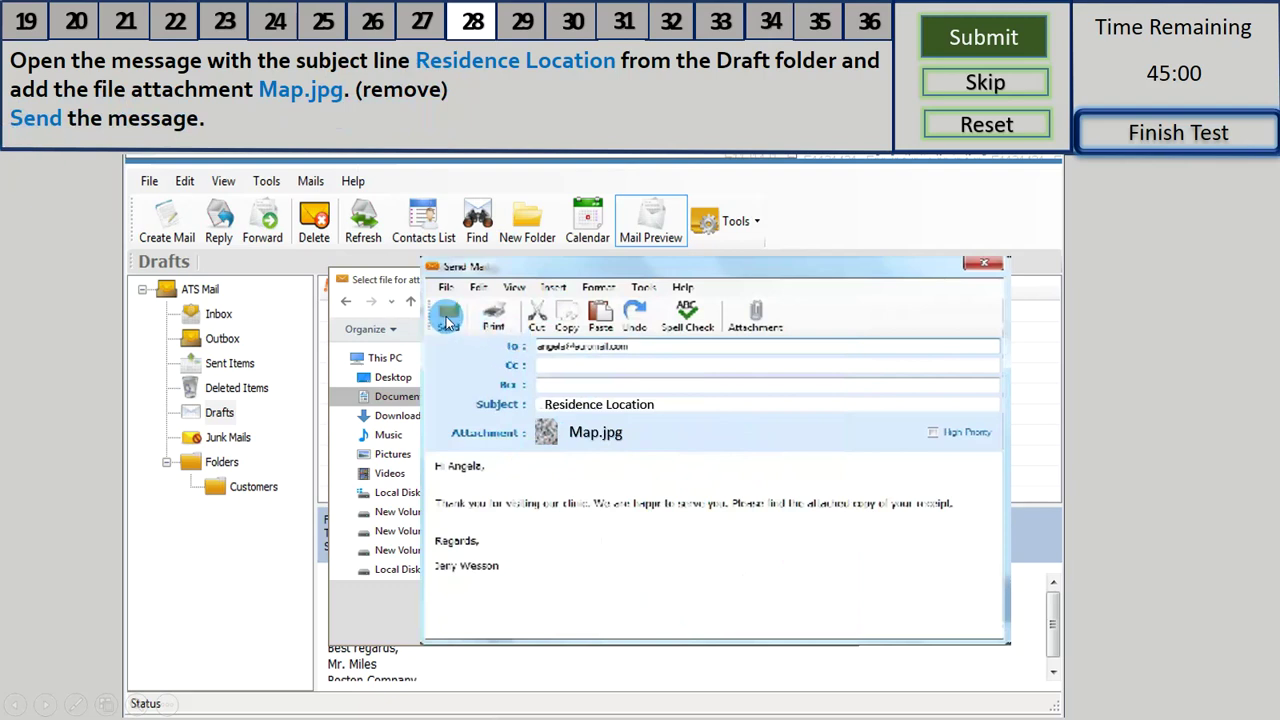
click(449, 336)
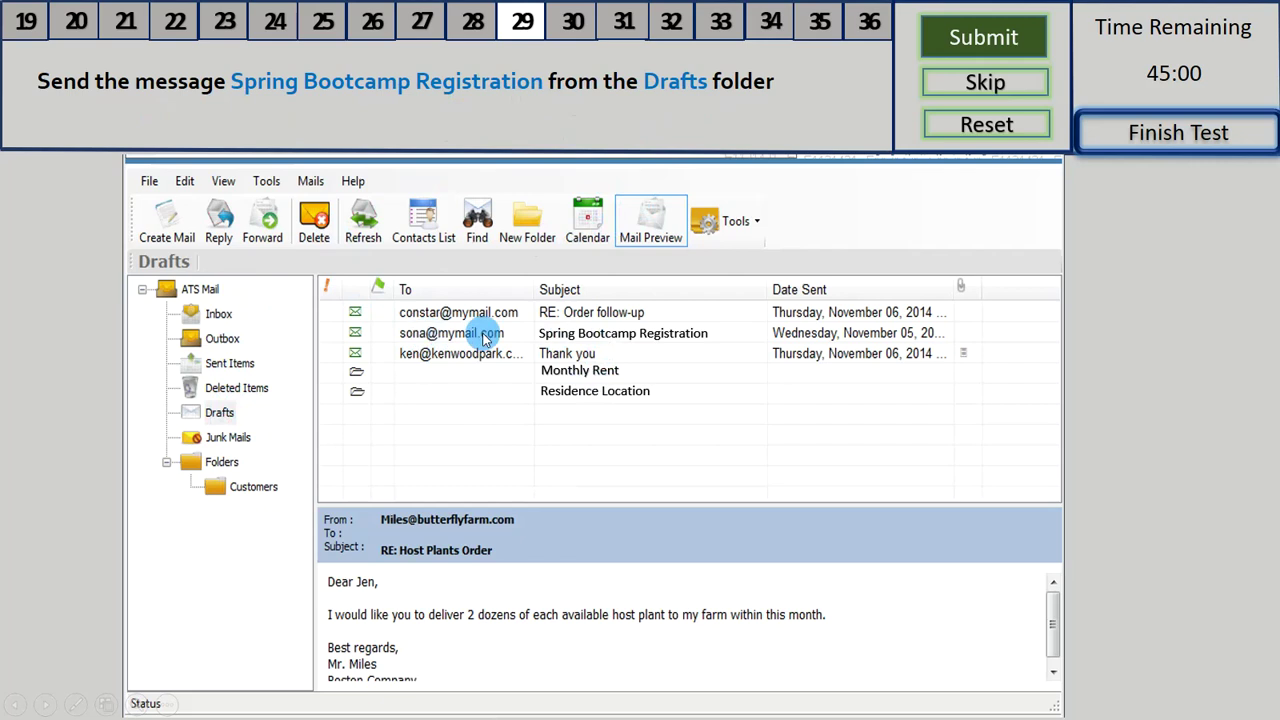
- Open the Spring Bootcamp Registration draft and send it
double_click(672, 338)
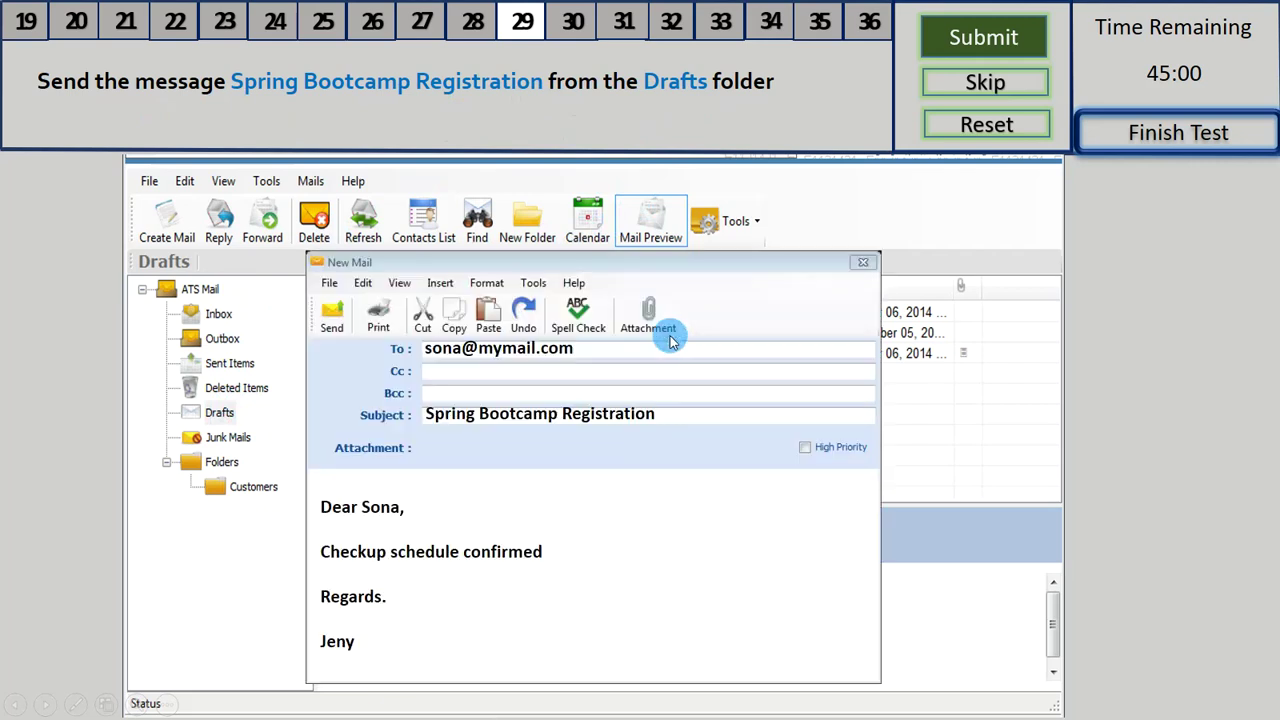
click(340, 328)
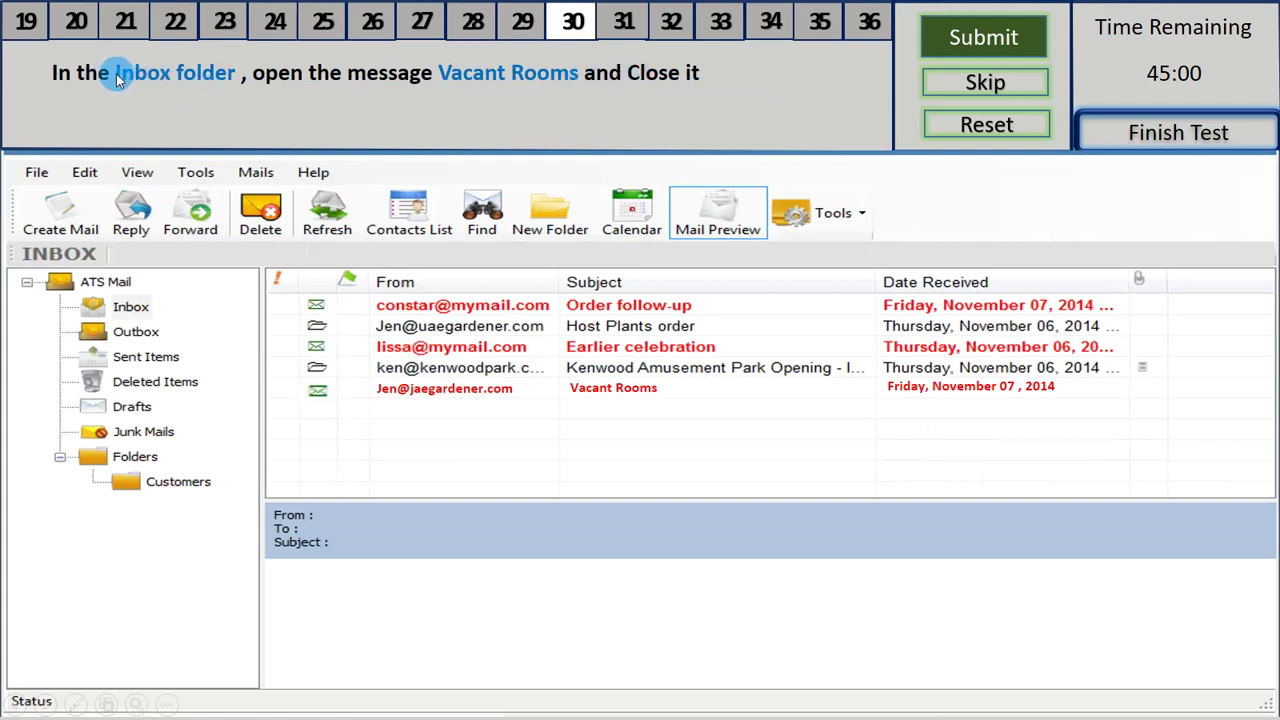
- Open the Vacant Rooms message from the Inbox, then close it with File > Close
click(189, 93)
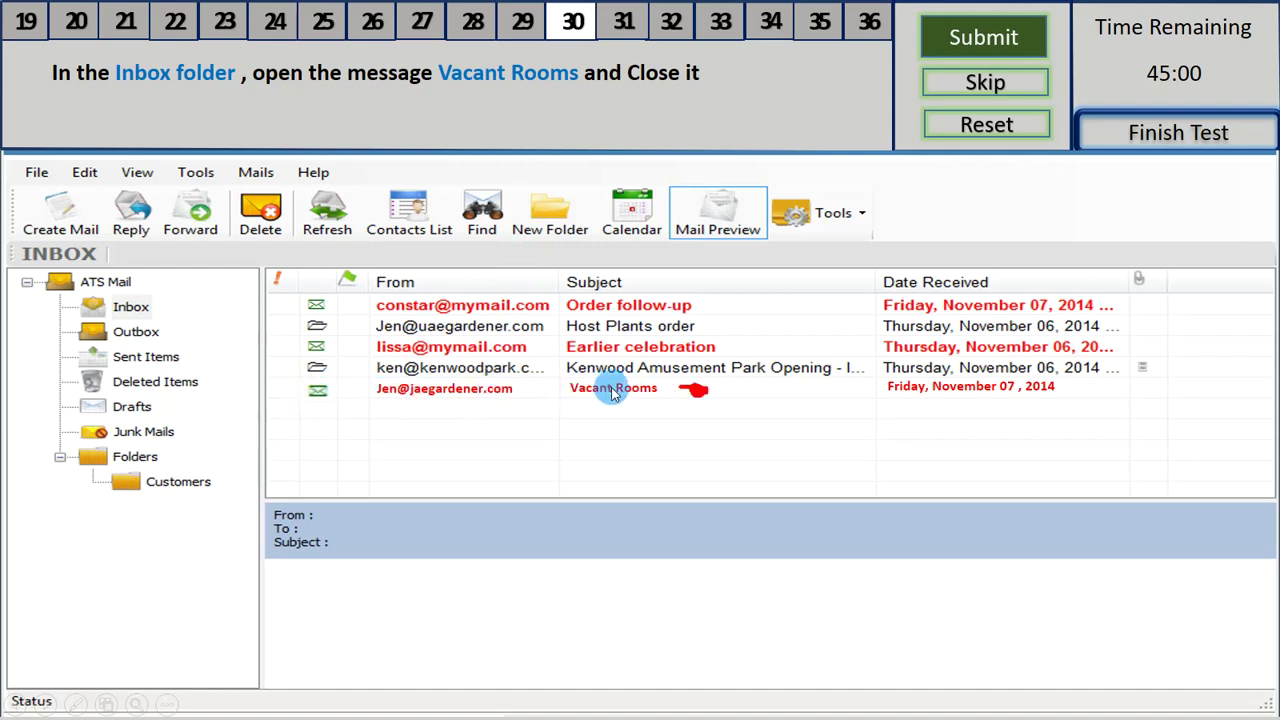
double_click(566, 394)
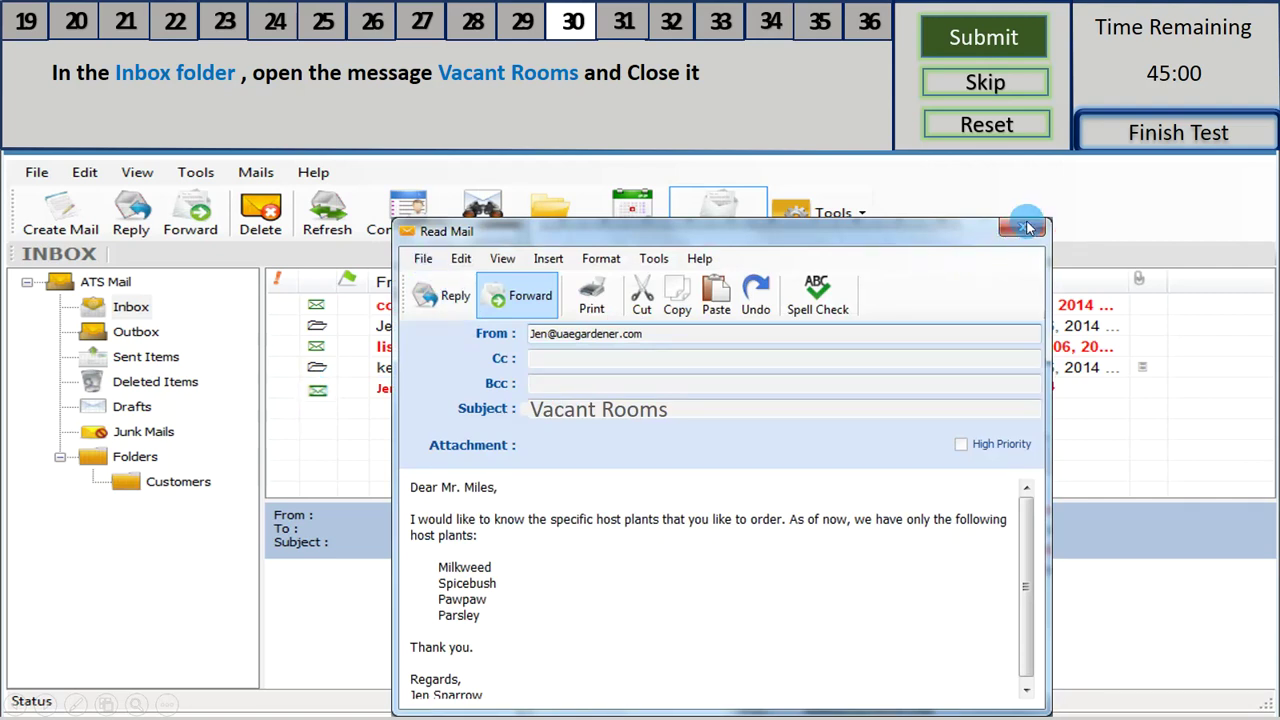
click(420, 258)
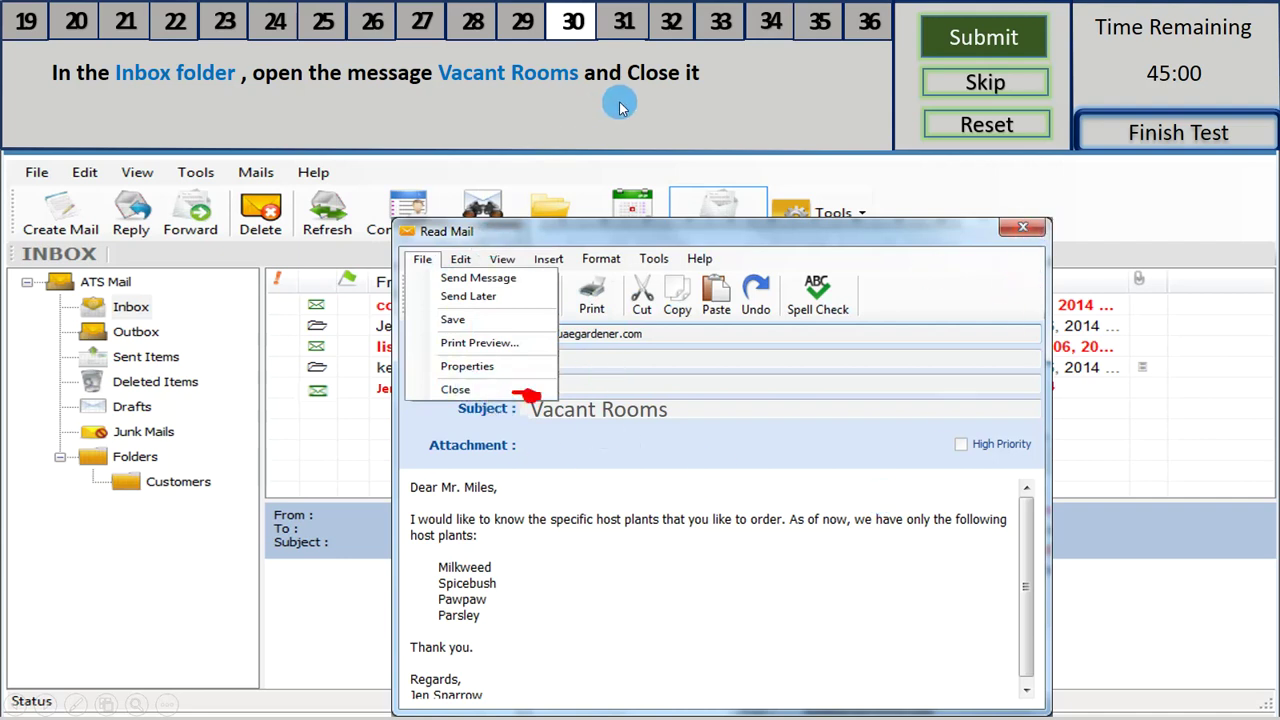
click(455, 389)
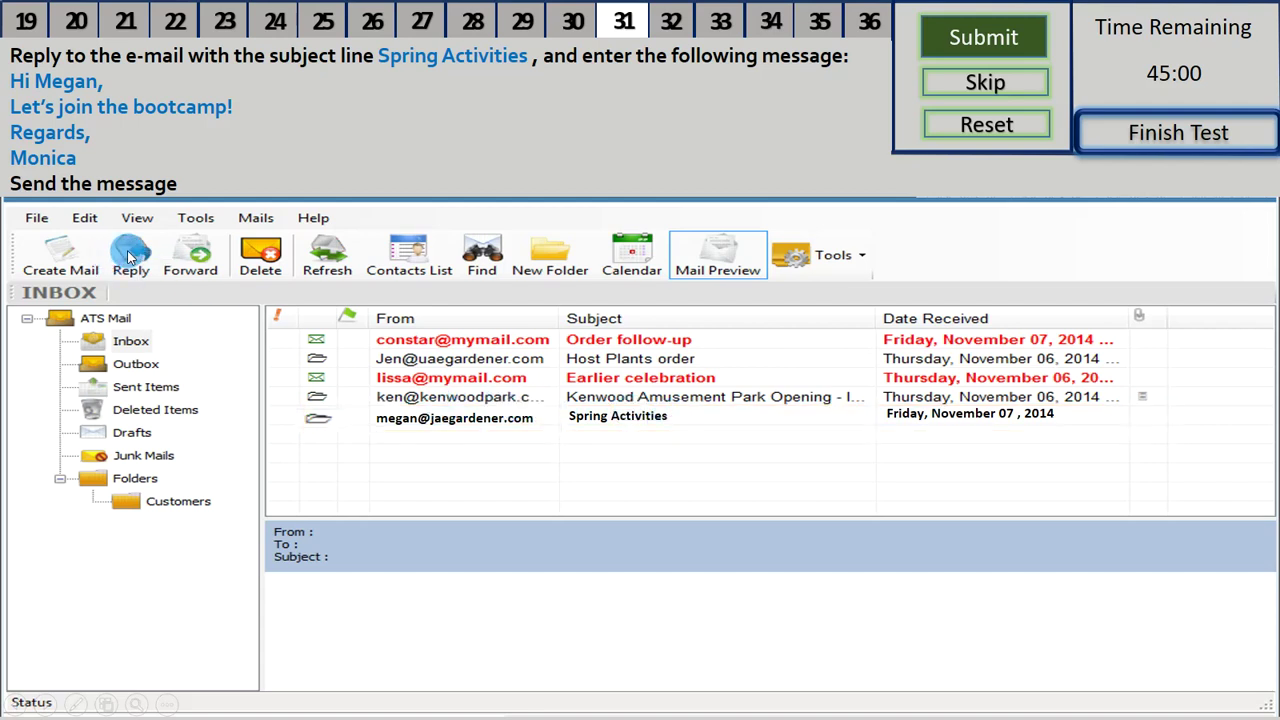
- Reply to Spring Activities with a greeting, 'Let's join the bootcamp!', 'Regards,' and the sender's name
click(129, 257)
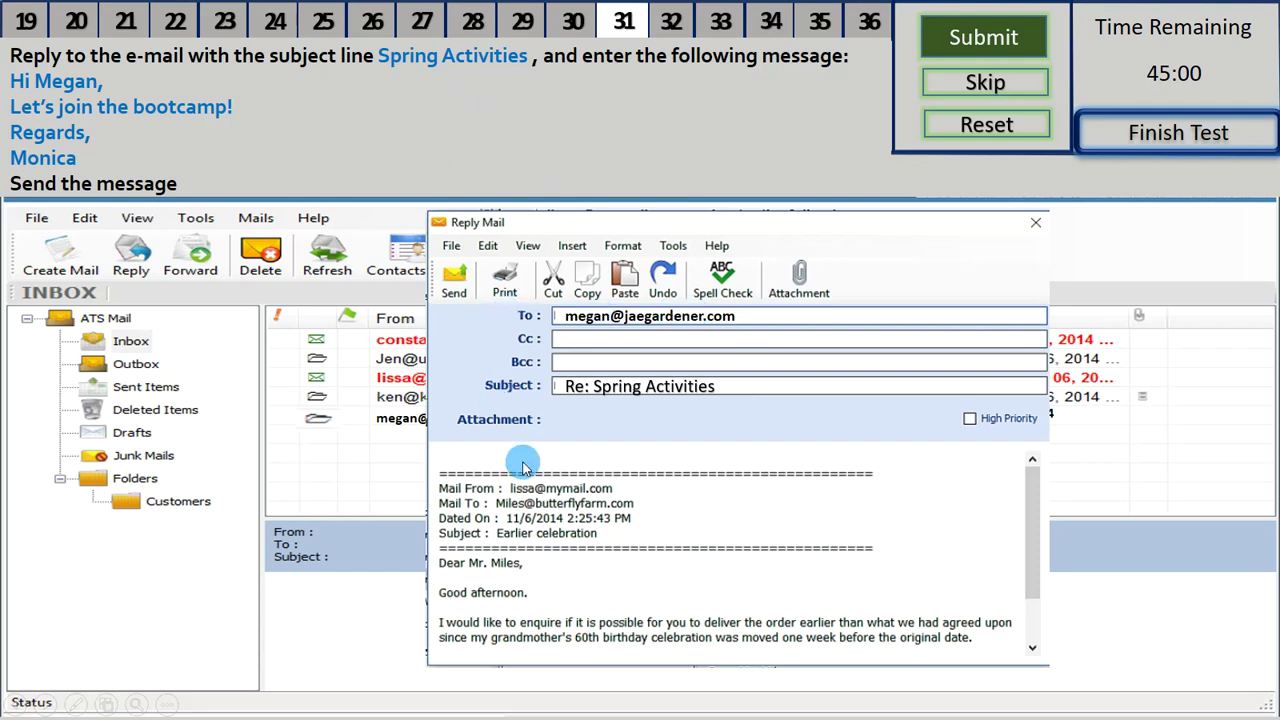
click(452, 472)
text(Hi Megan,)
key(Return)
key(Return)
text(Let's)
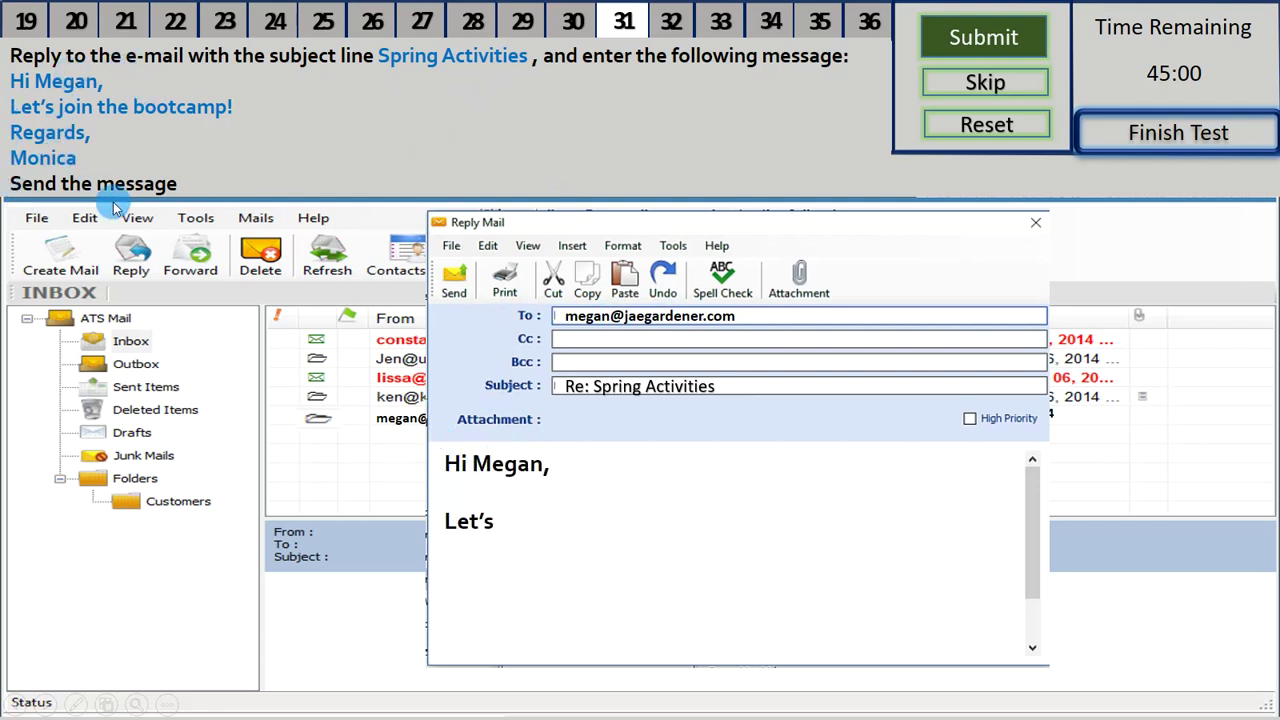
text( join the bootcamp!)
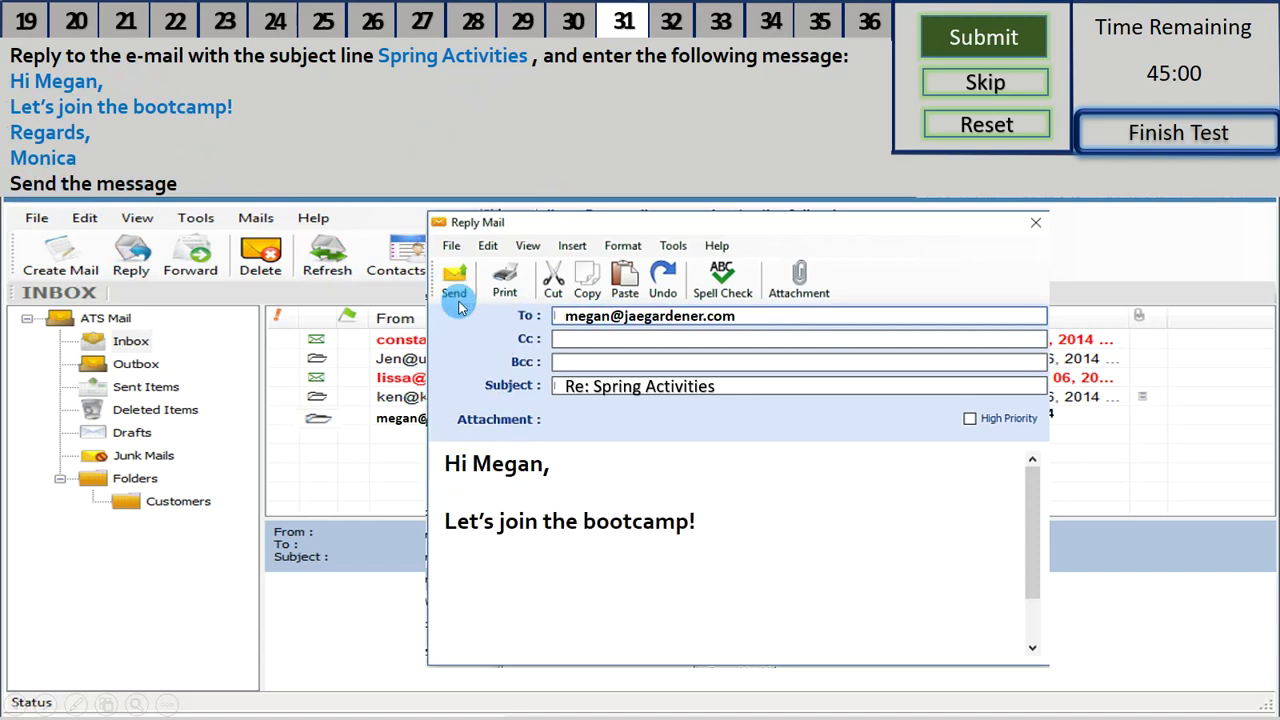
key(Return)
key(Return)
text(Regards,)
key(Return)
key(Return)
text(Monica)
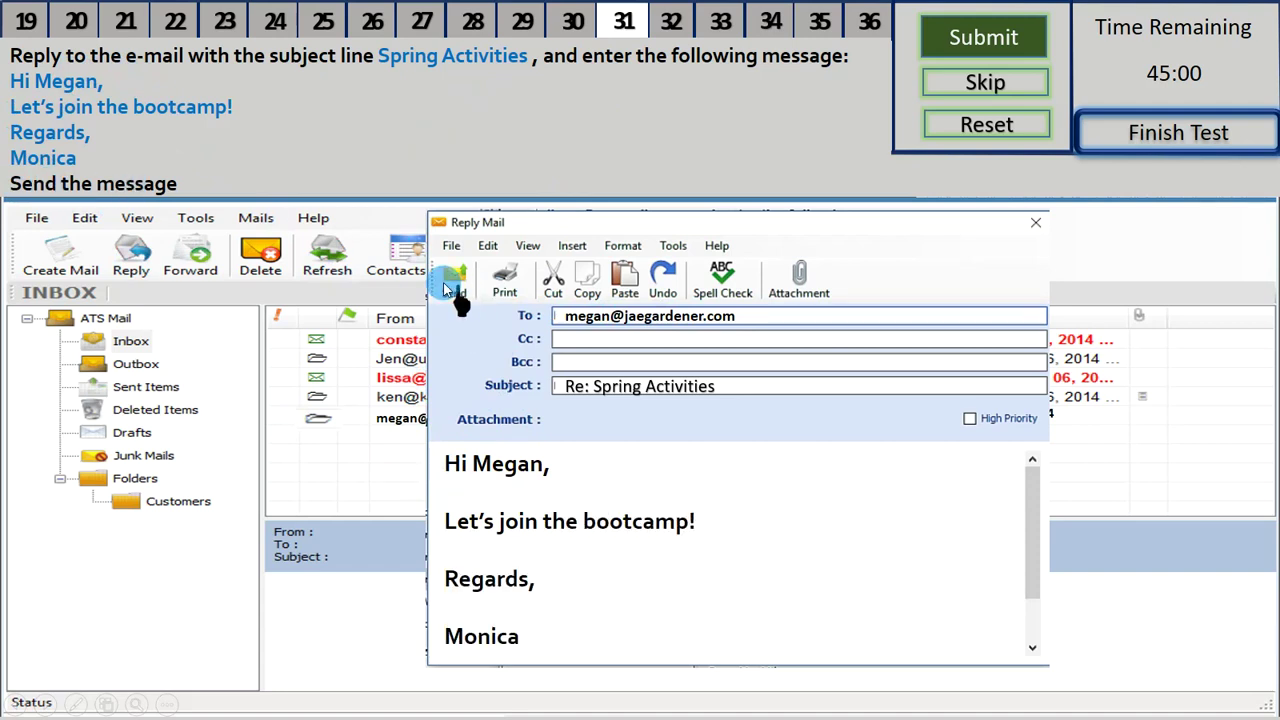
click(446, 288)
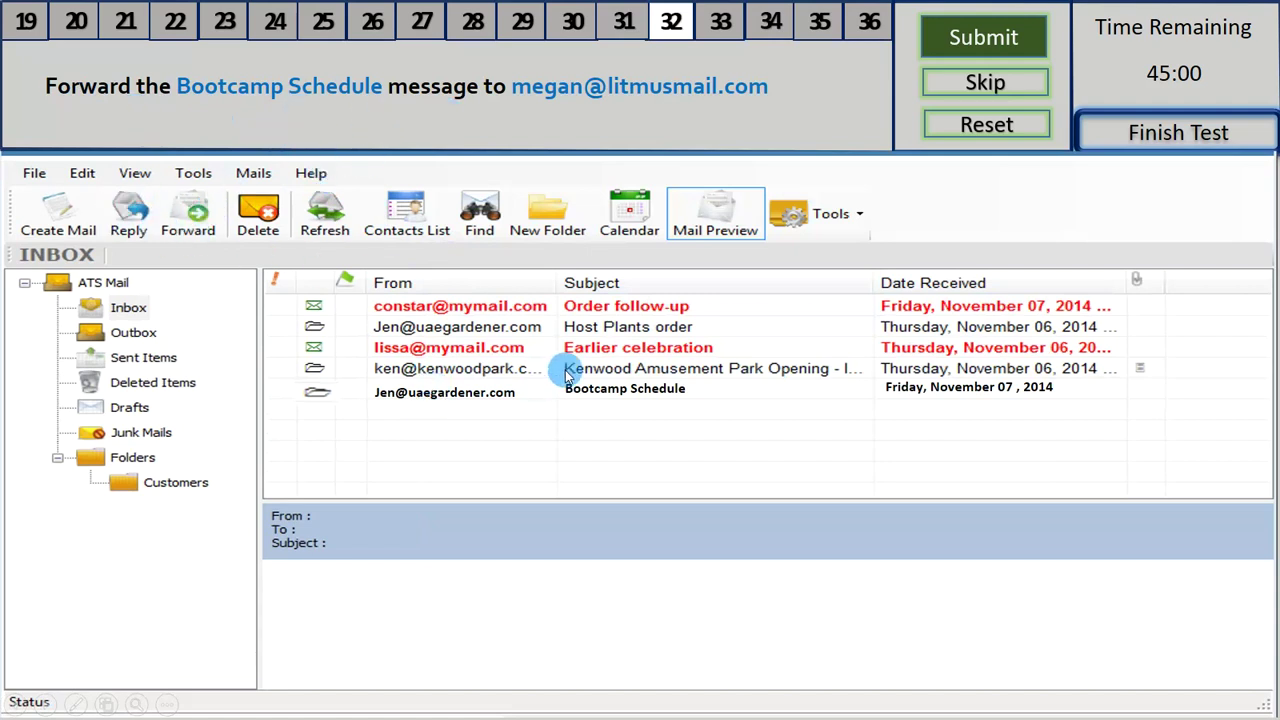
- Forward the Bootcamp Schedule message to the recipient address from the task
click(688, 390)
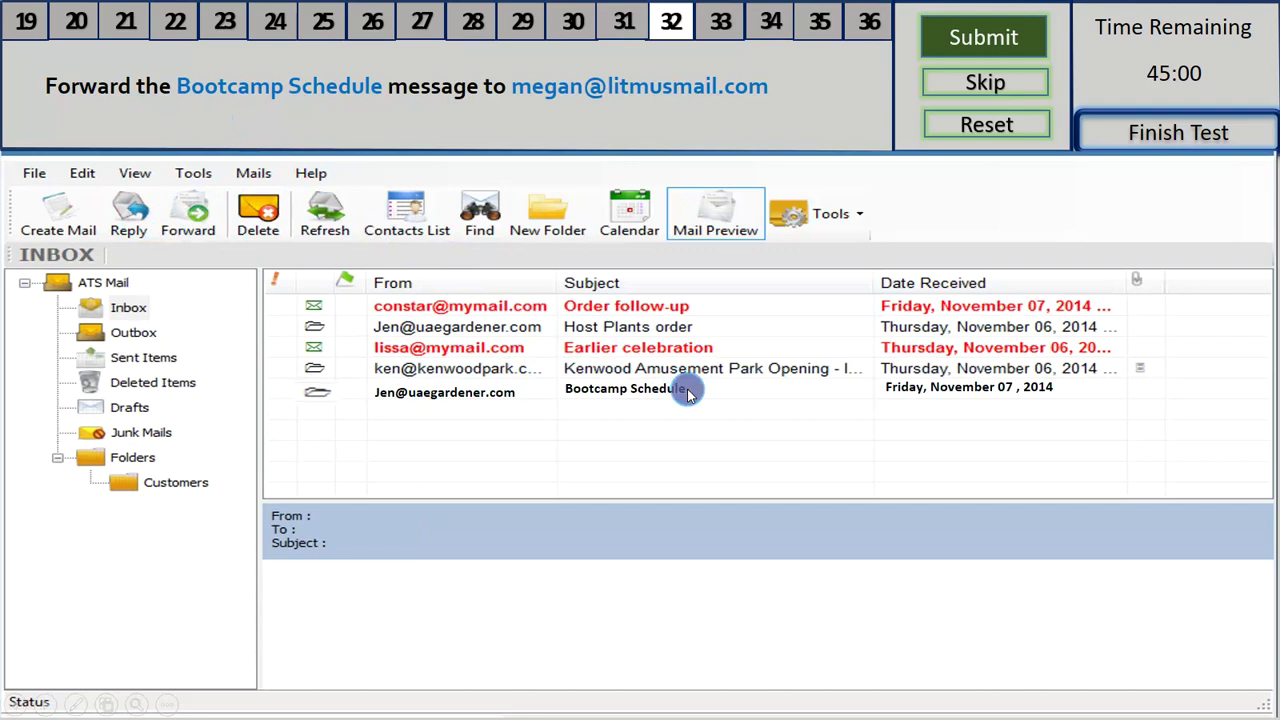
click(204, 227)
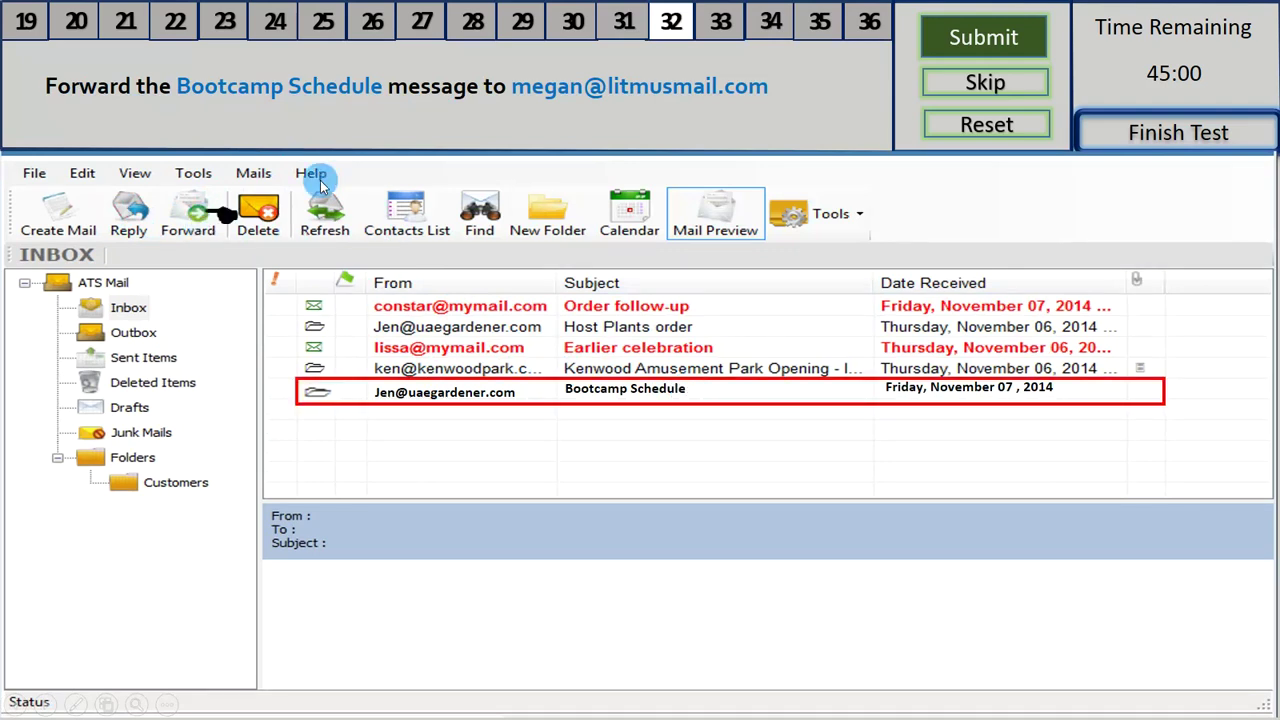
click(188, 212)
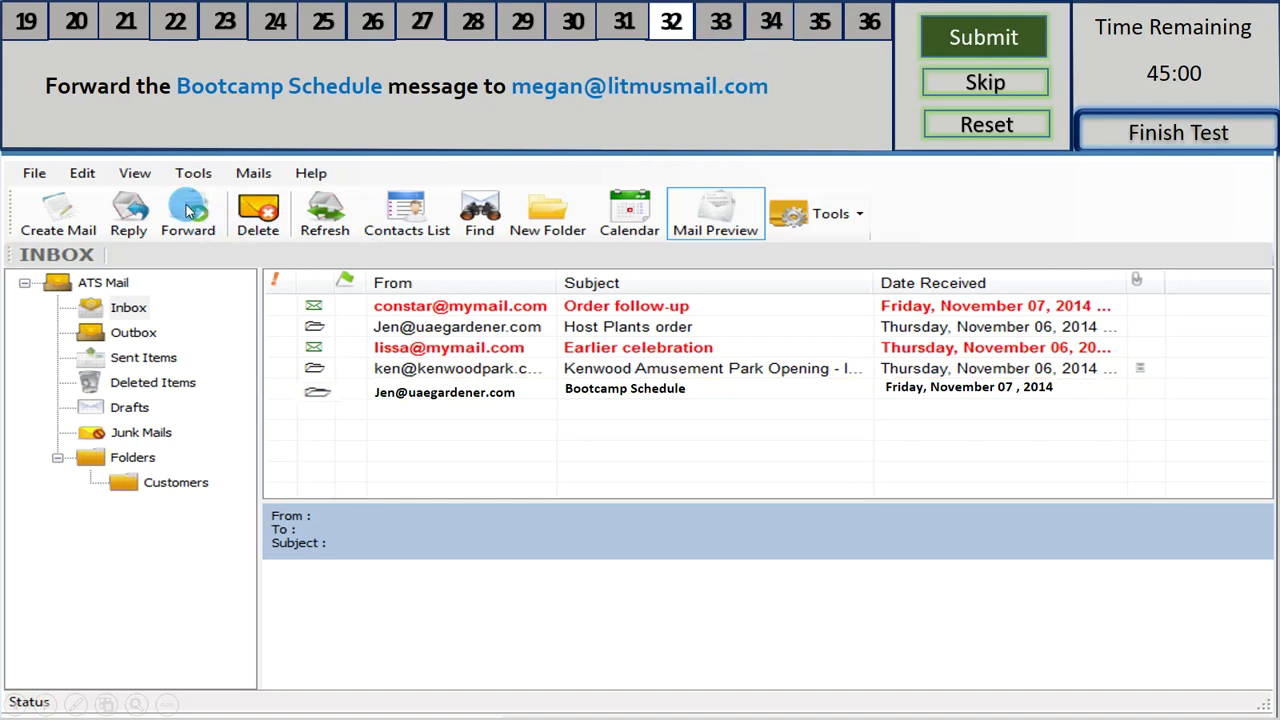
click(688, 325)
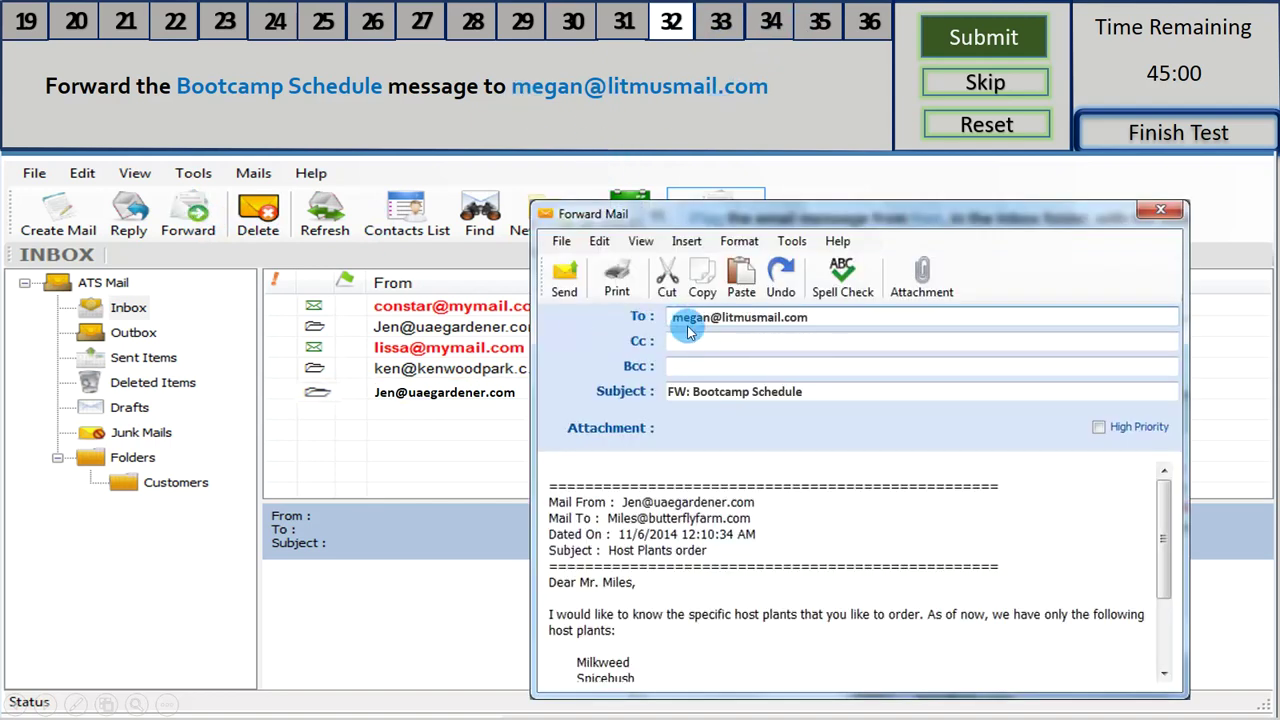
click(560, 283)
click(560, 281)
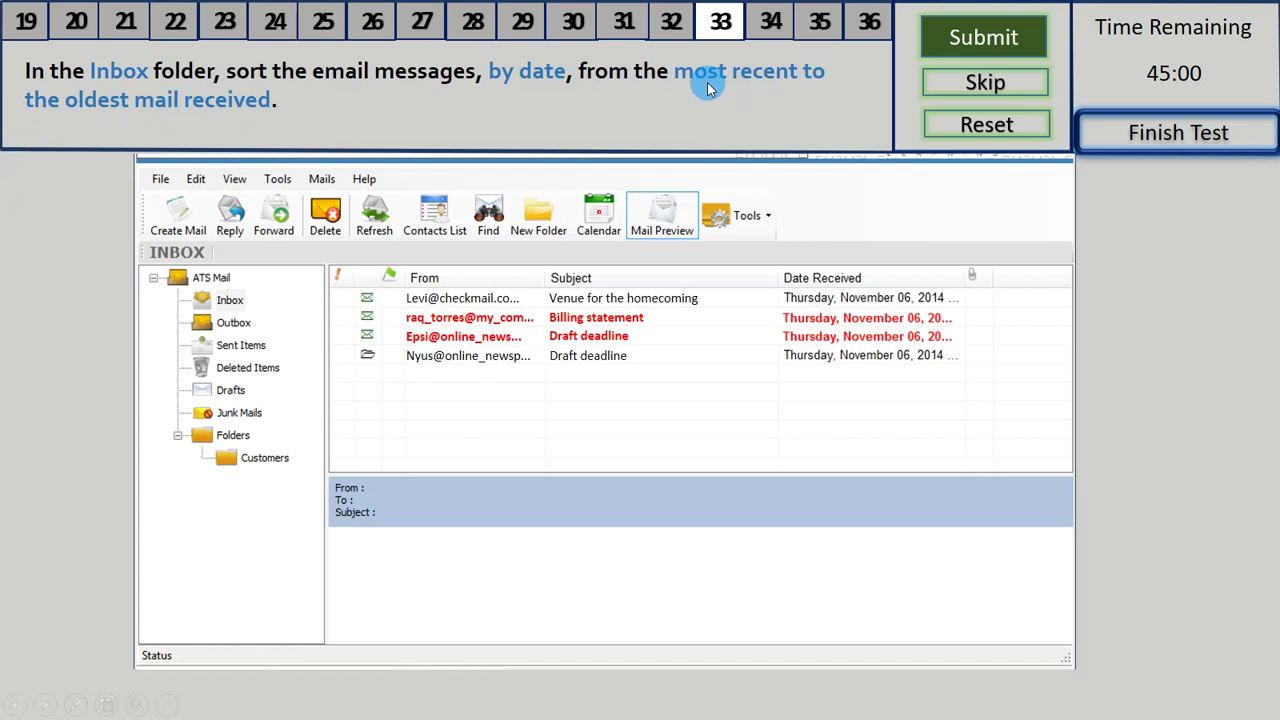
- Sort the Inbox messages by Date Received, newest first
click(897, 279)
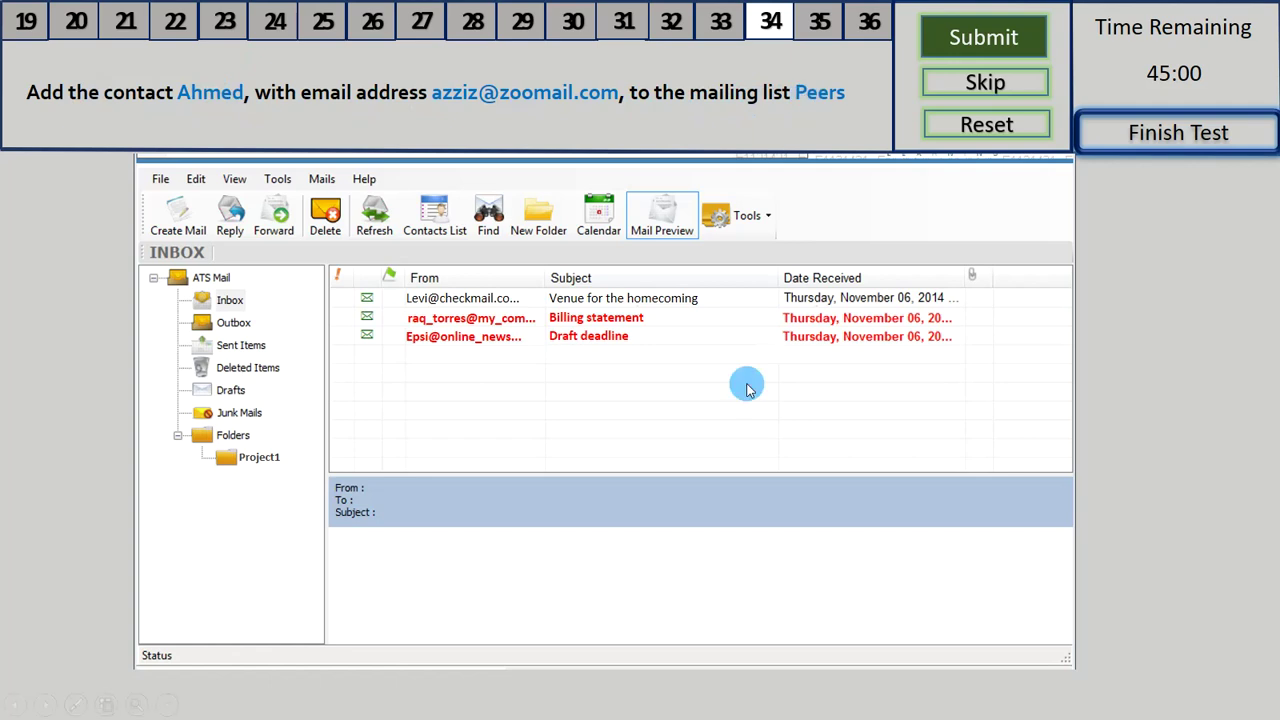
- Add Ahmed from the Address Book to the Peers distribution list and save it
click(754, 222)
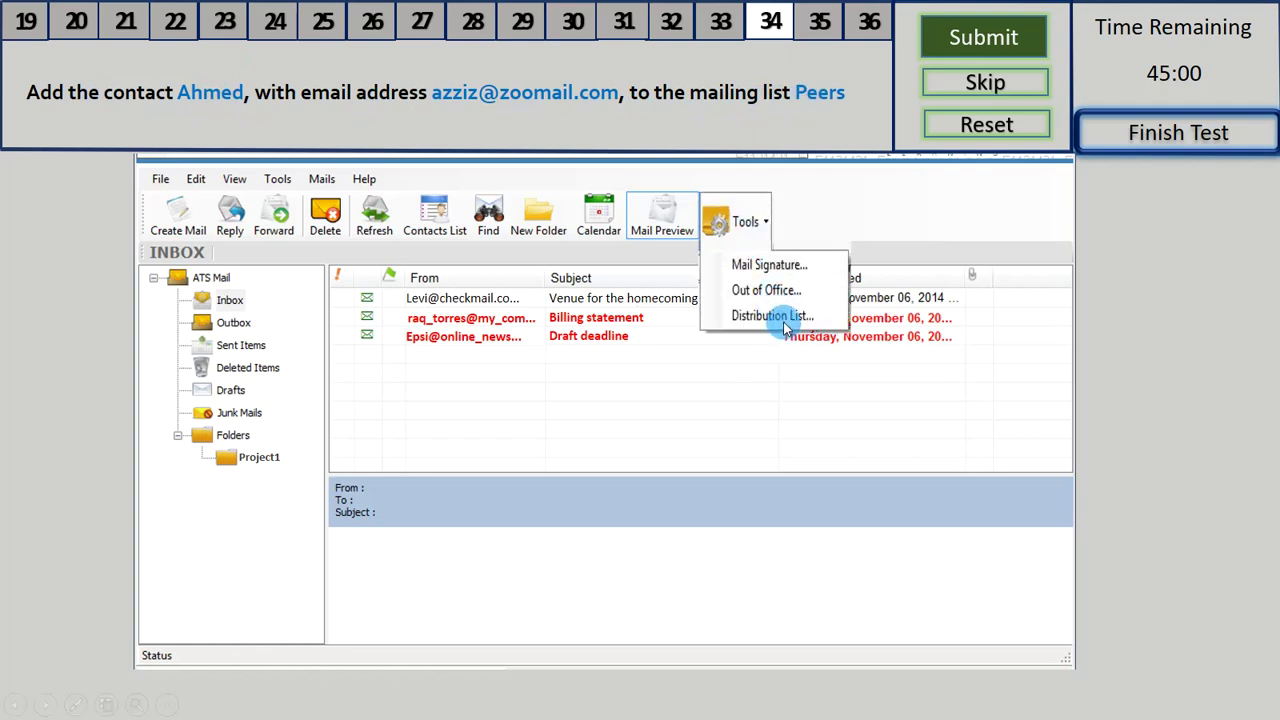
click(784, 318)
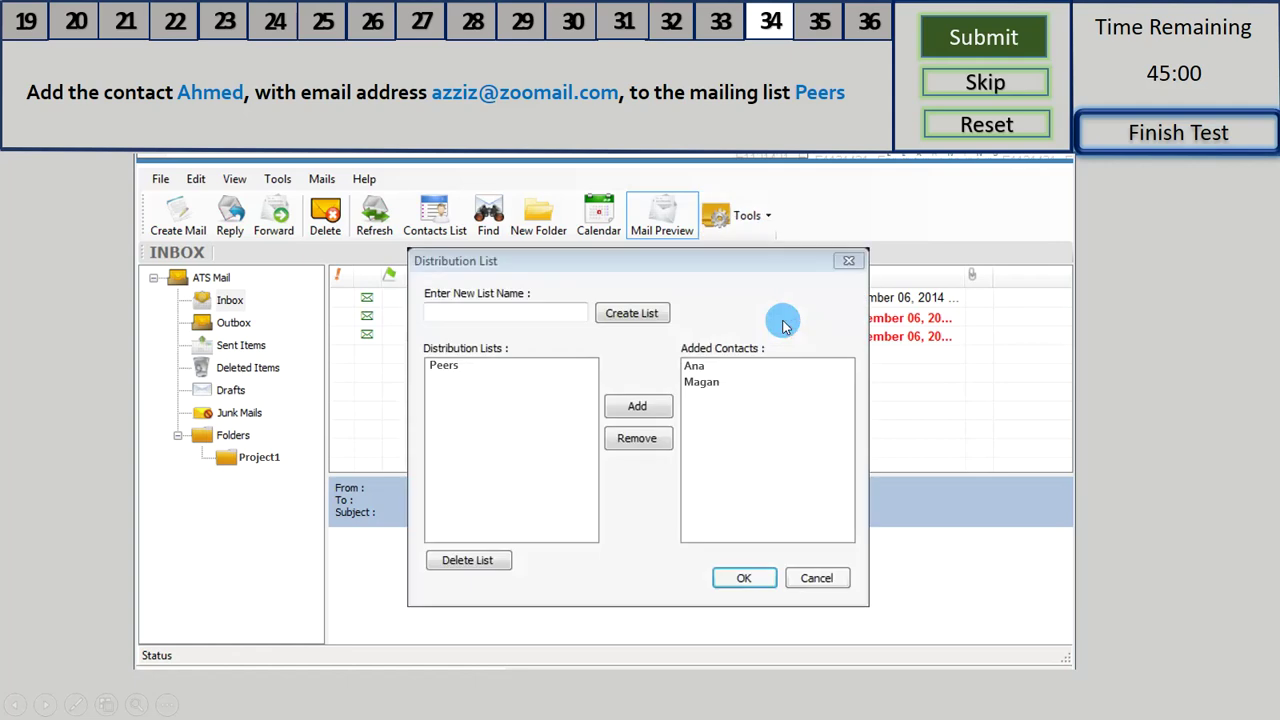
click(442, 367)
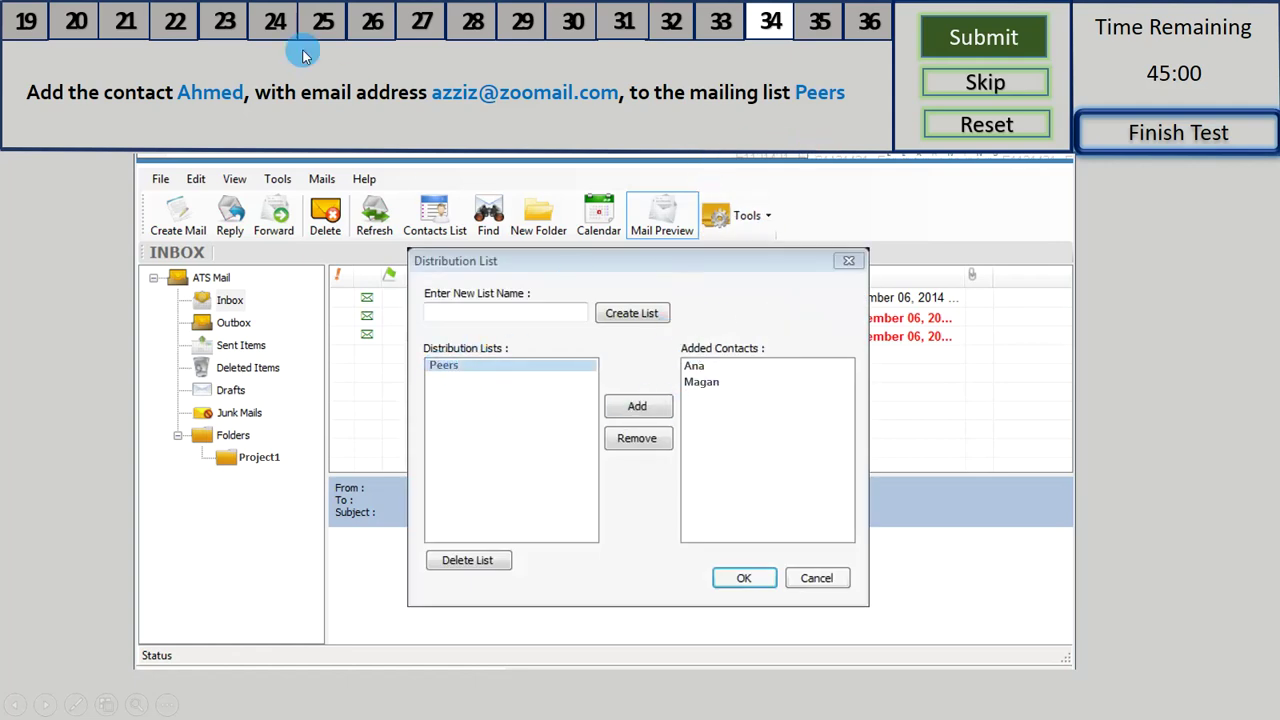
click(694, 368)
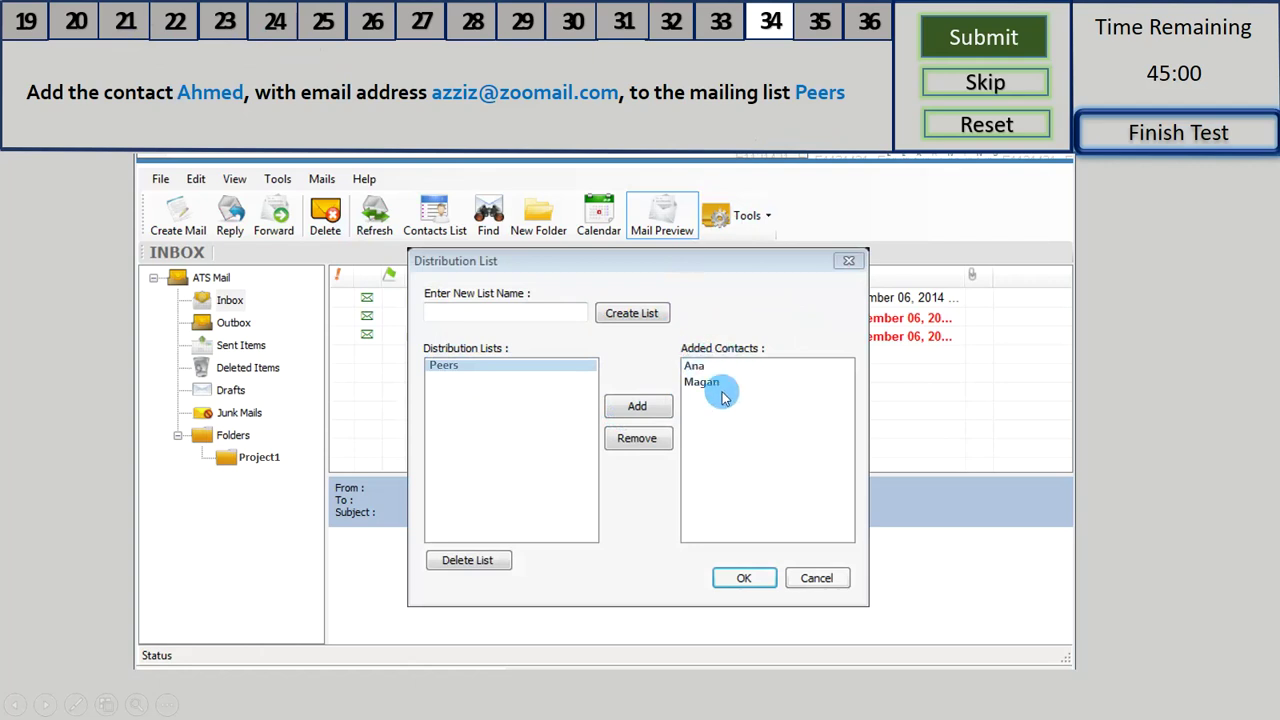
click(640, 408)
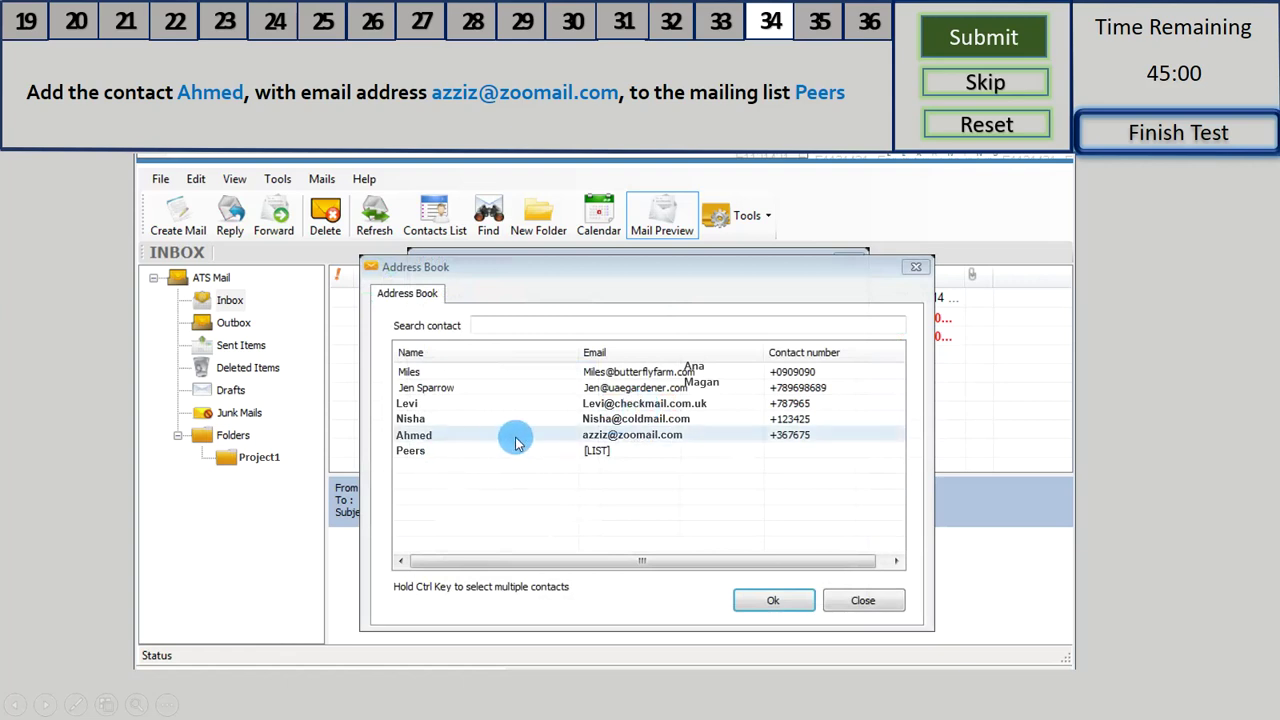
click(675, 440)
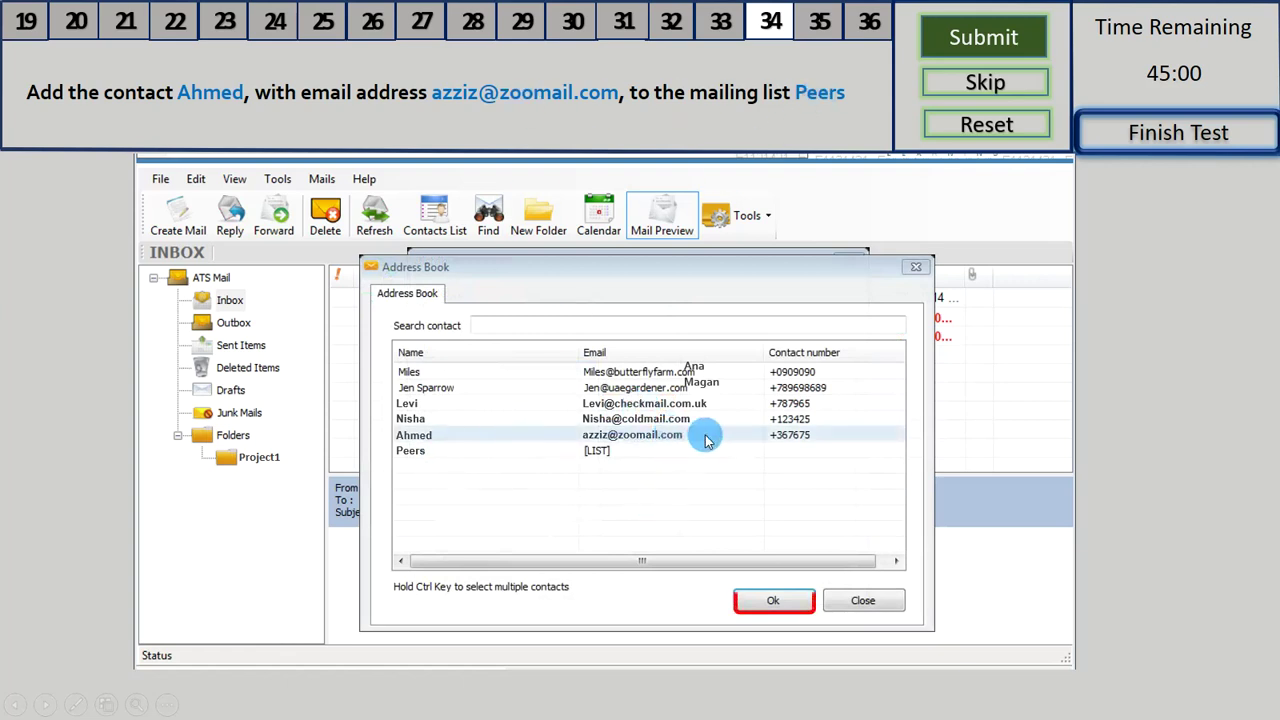
click(772, 600)
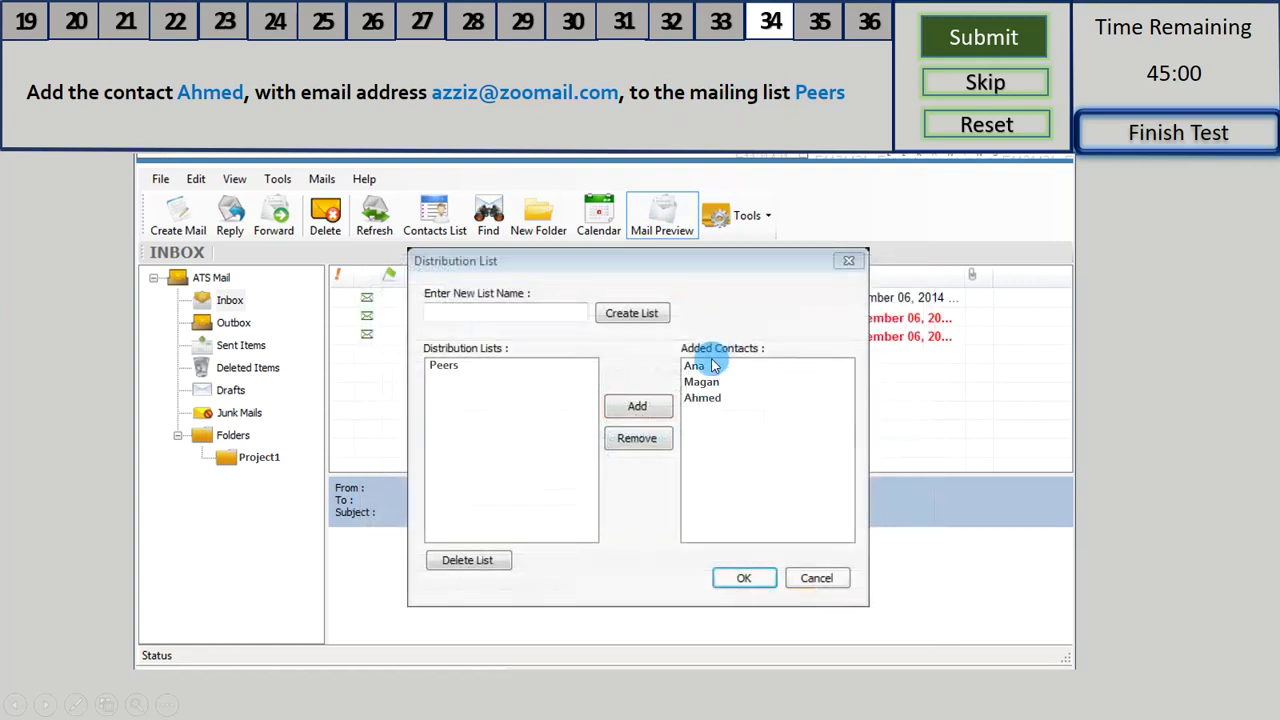
click(744, 579)
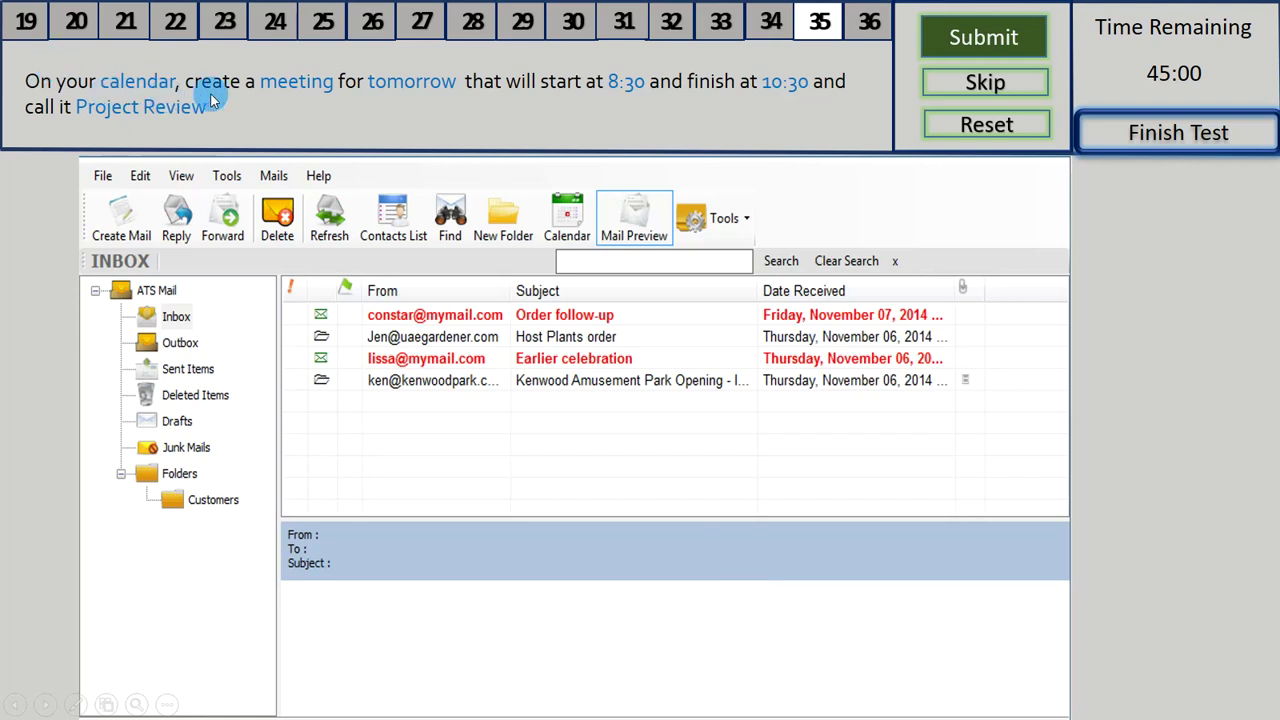
- Save a new Meeting calendar entry titled 'Project Review' from 08:30 to 10:30
click(569, 222)
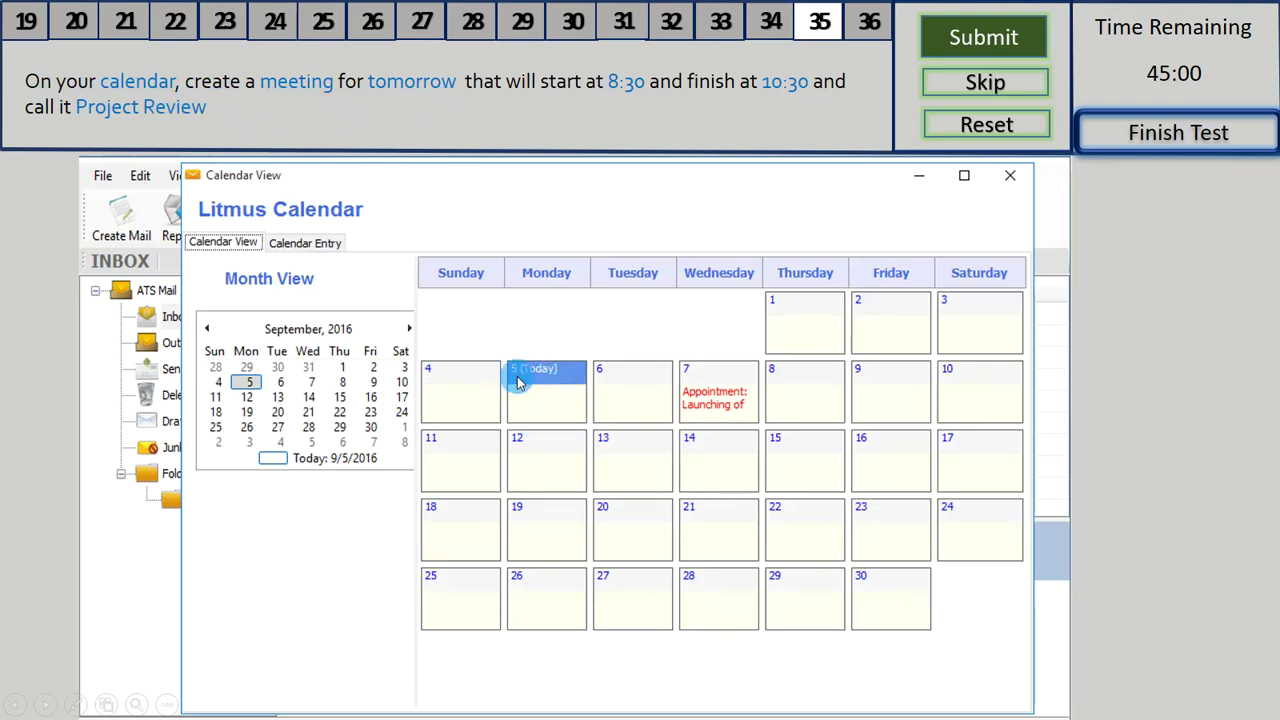
double_click(614, 397)
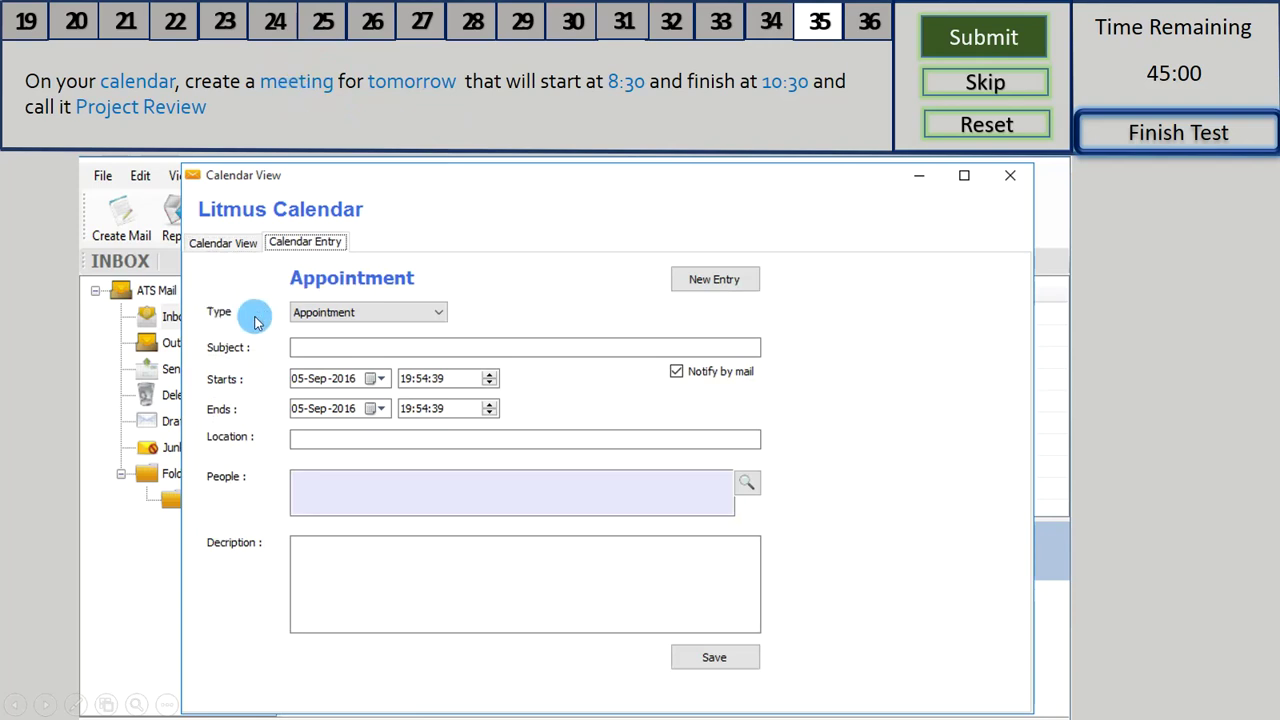
click(405, 310)
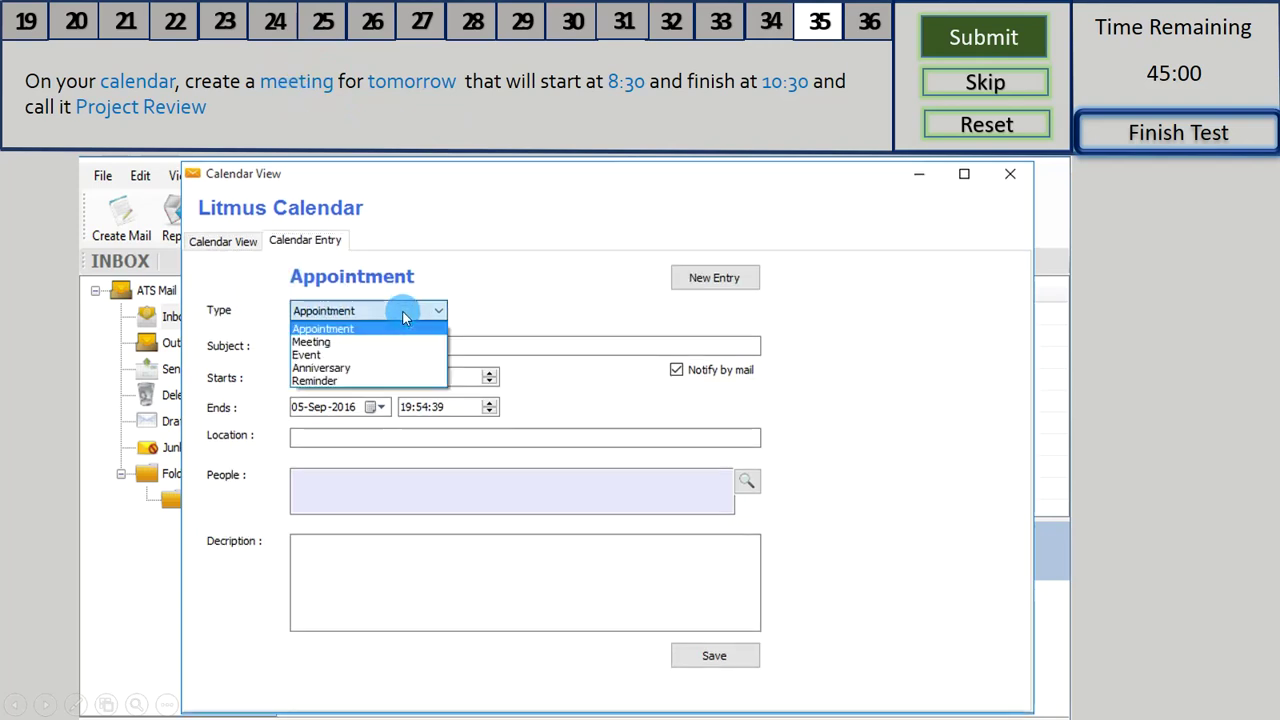
click(325, 342)
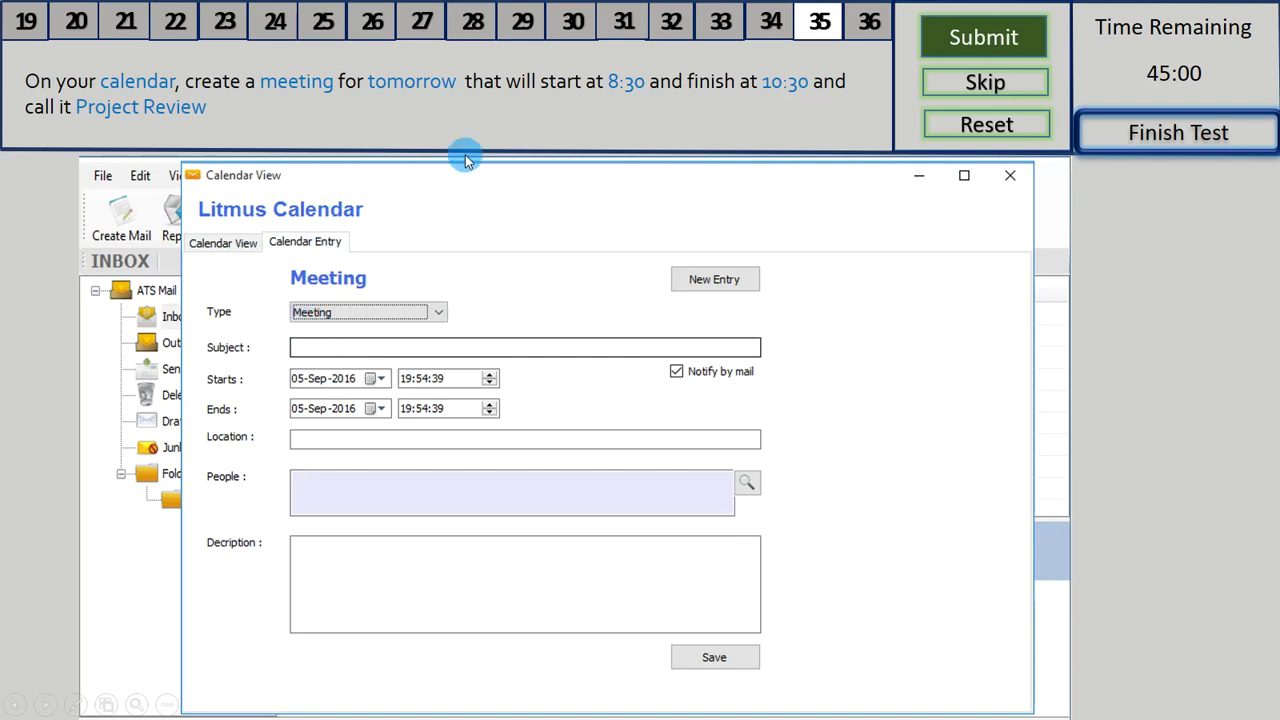
click(329, 350)
text(Proj)
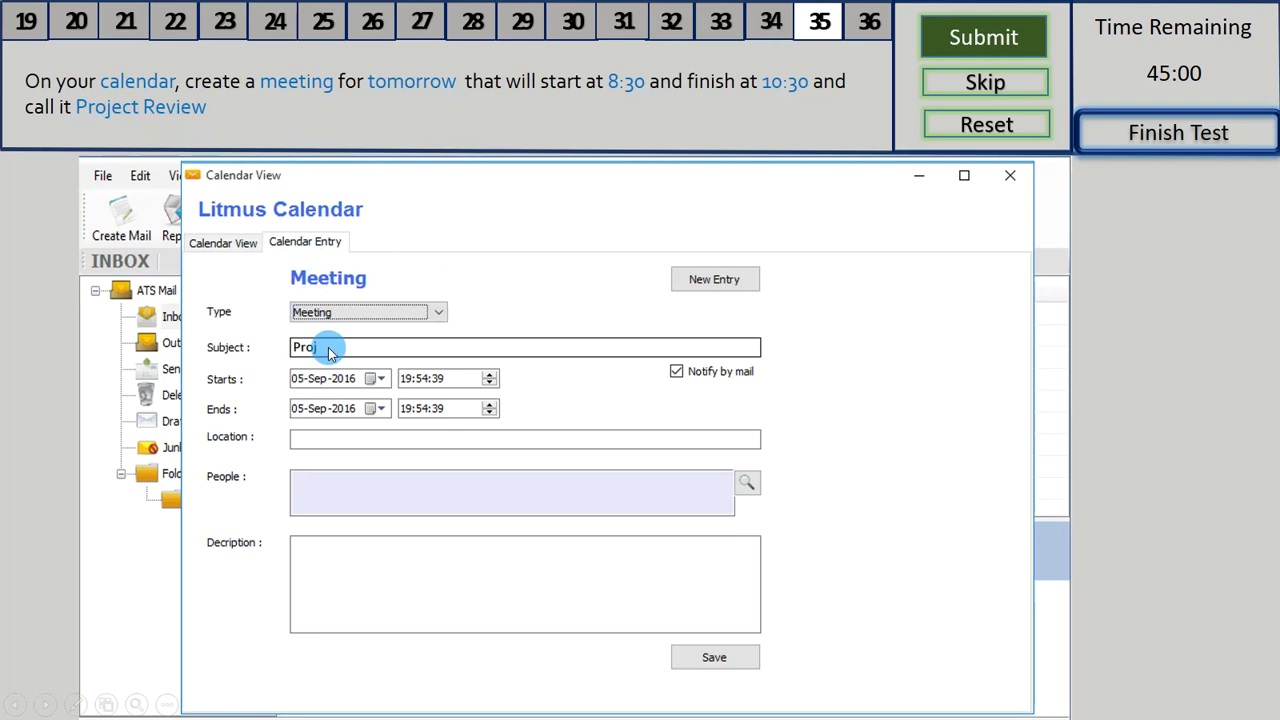
text(ect Review)
key(Tab)
key(Tab)
text(0)
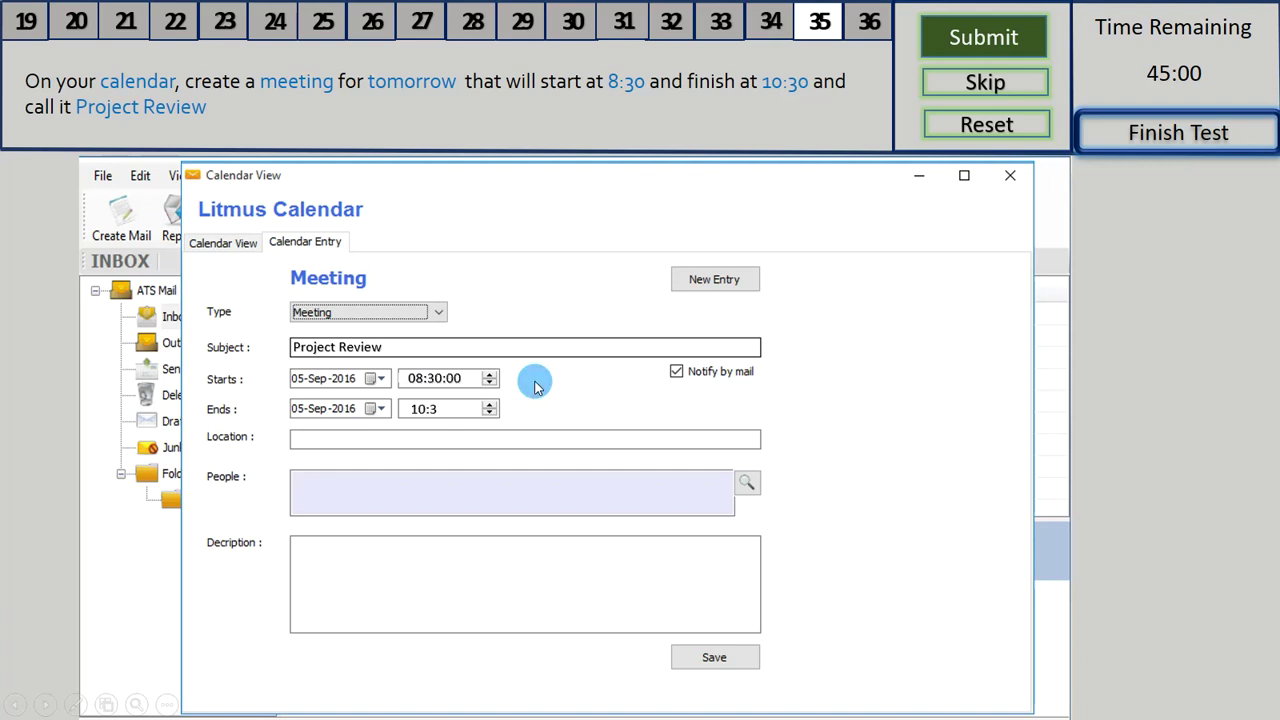
text(00)
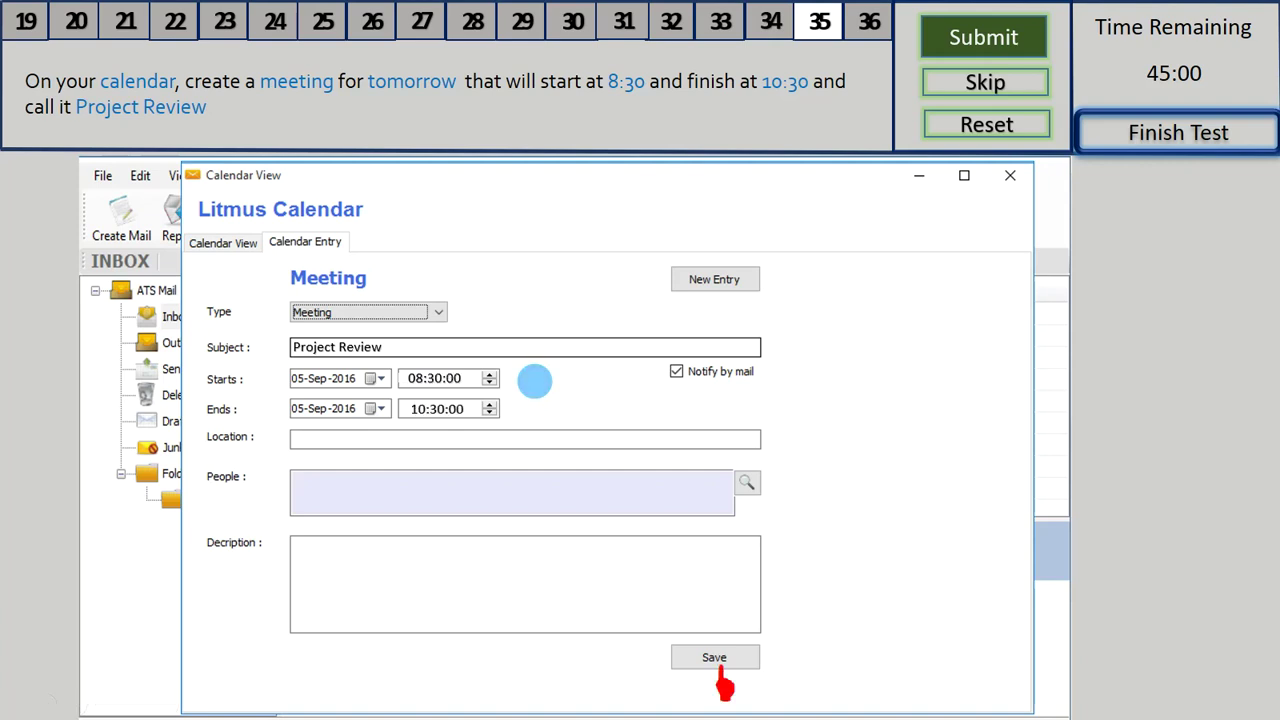
click(740, 662)
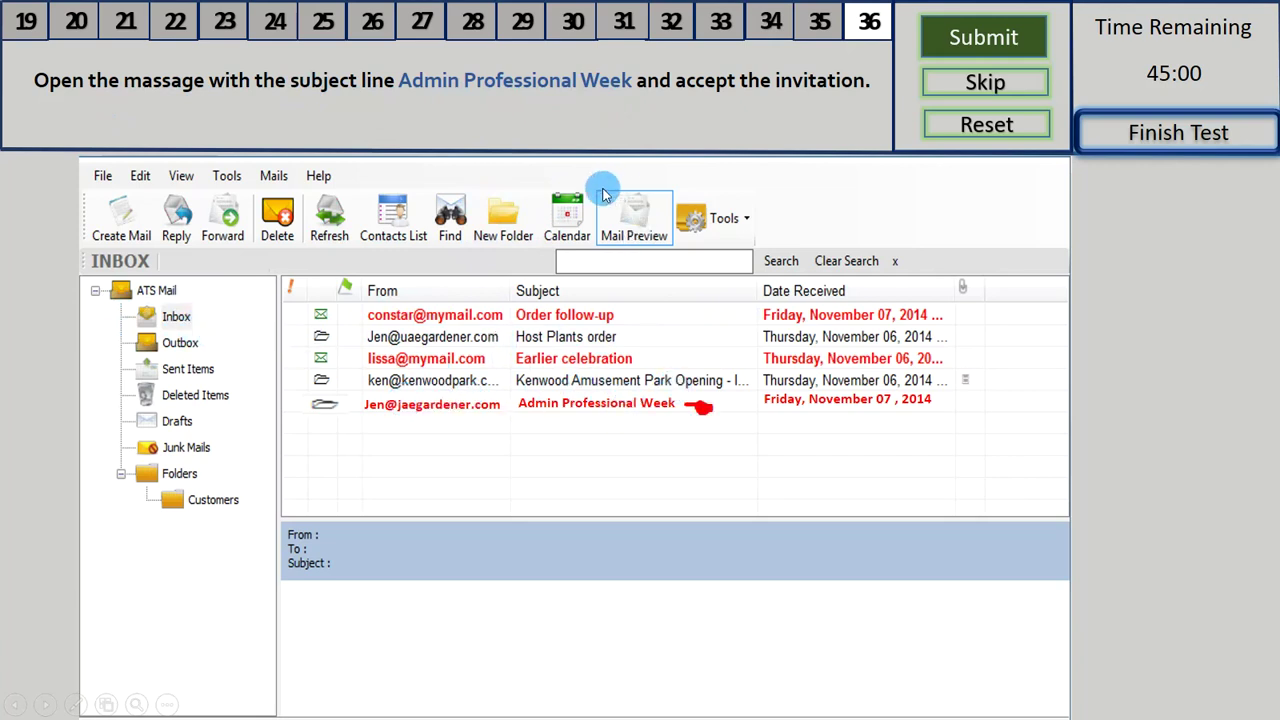
- Open the Admin Professional Week mail from the Inbox and choose Accept for its invitation
double_click(617, 410)
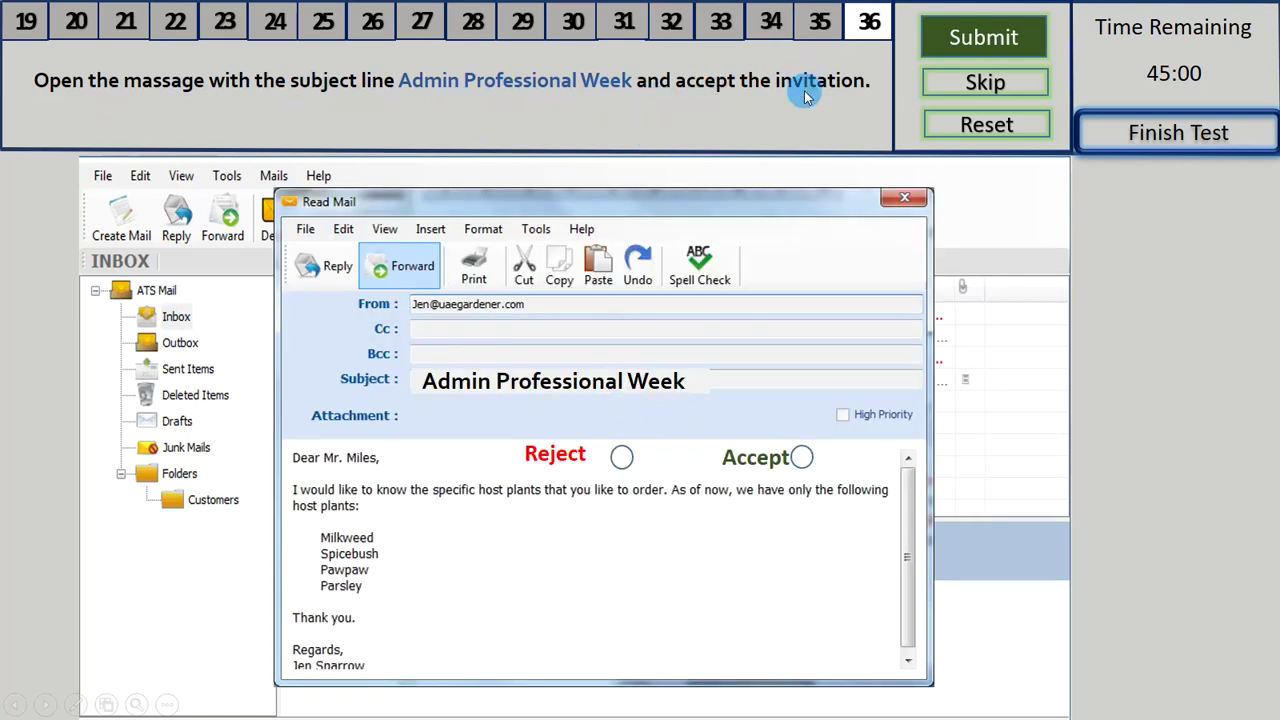
click(804, 464)
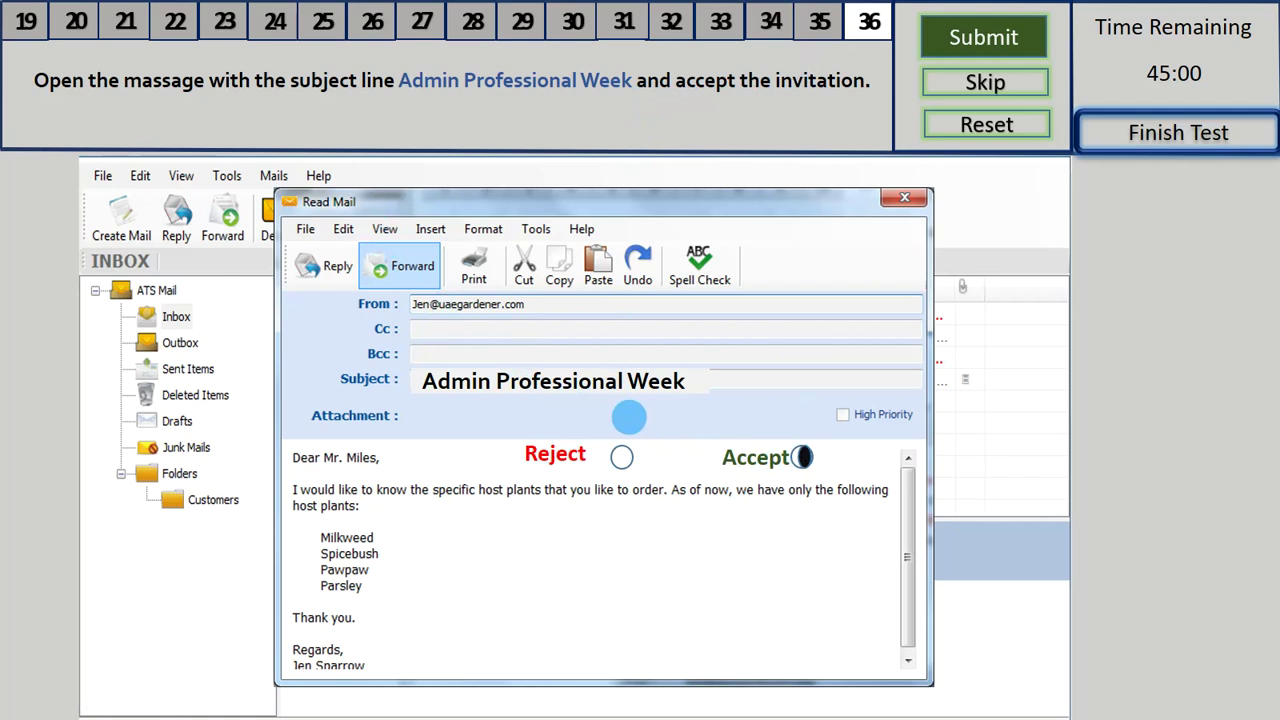
key(alt+Tab)
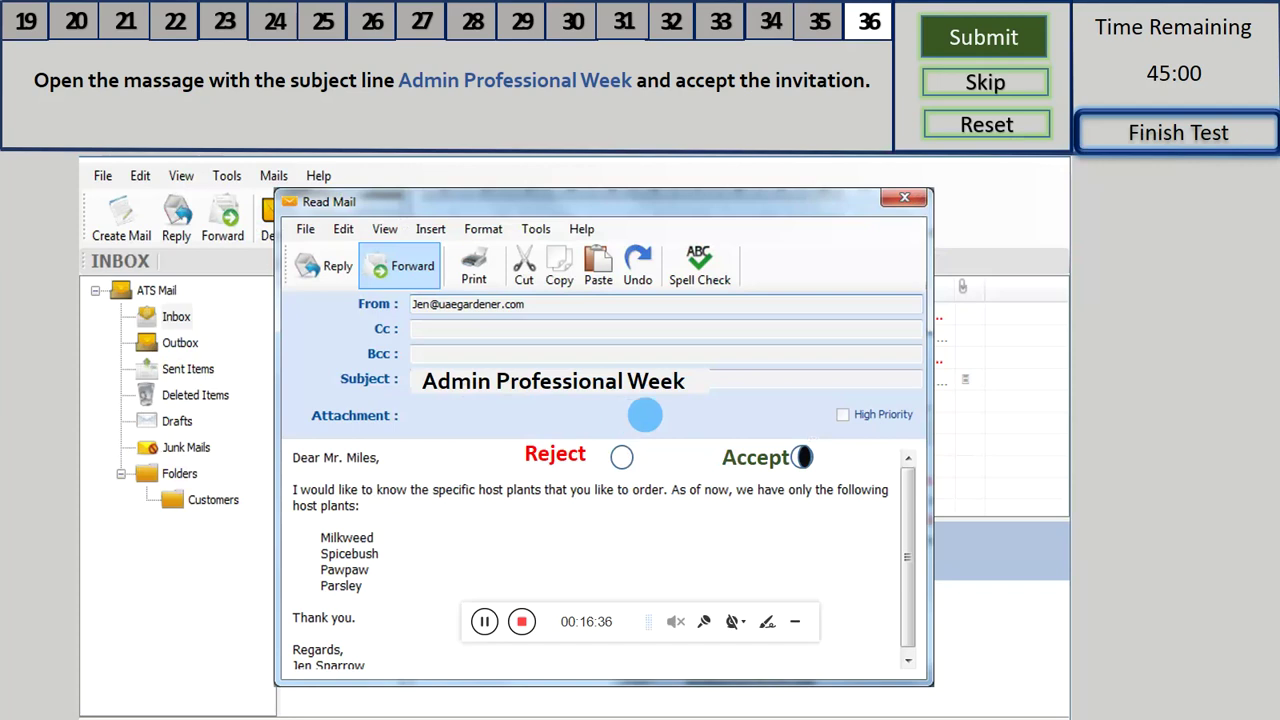